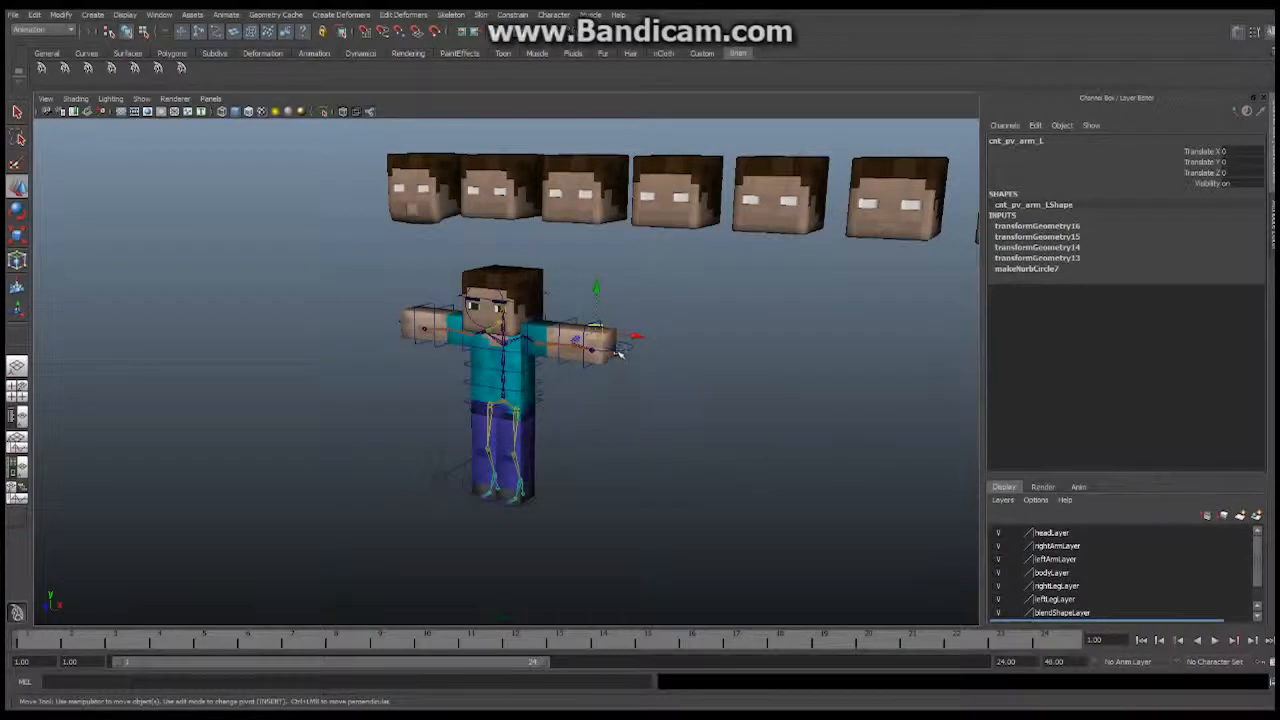
- Hide the blendShapeLayer so the row of blend shape heads is not displayed
alt+drag(694, 333, 634, 340)
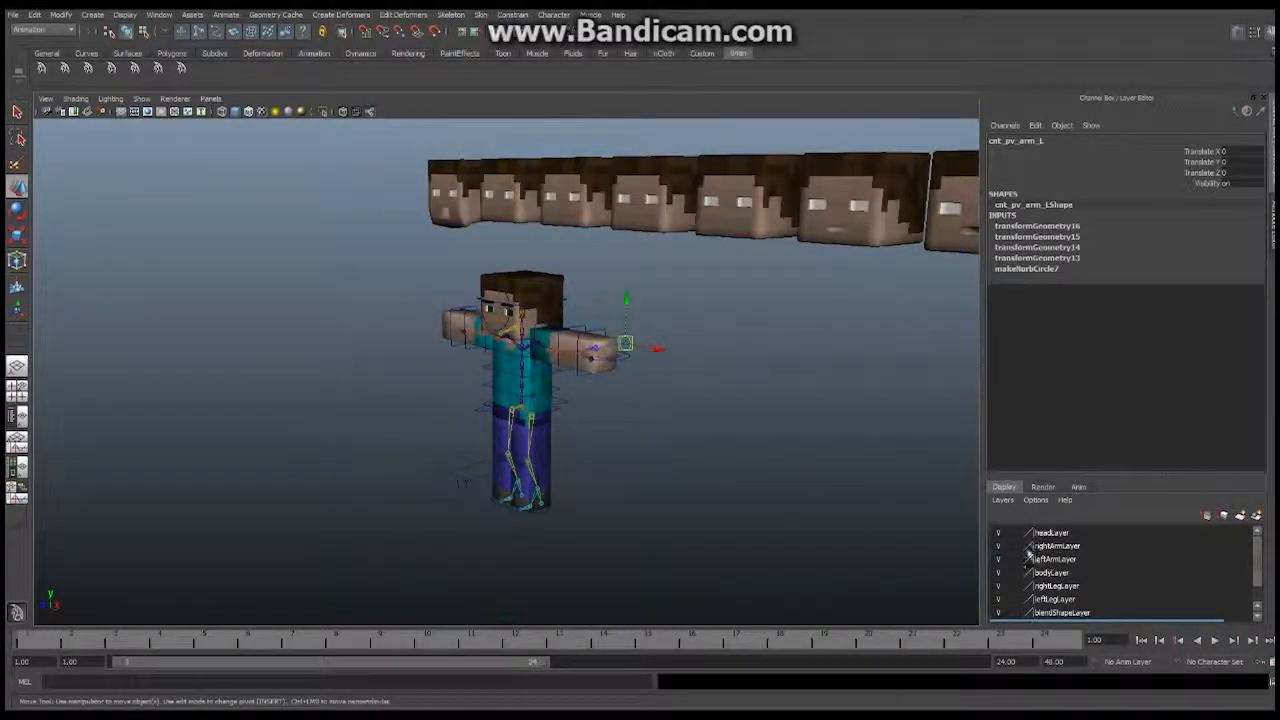
scroll(1256, 558, down, 2)
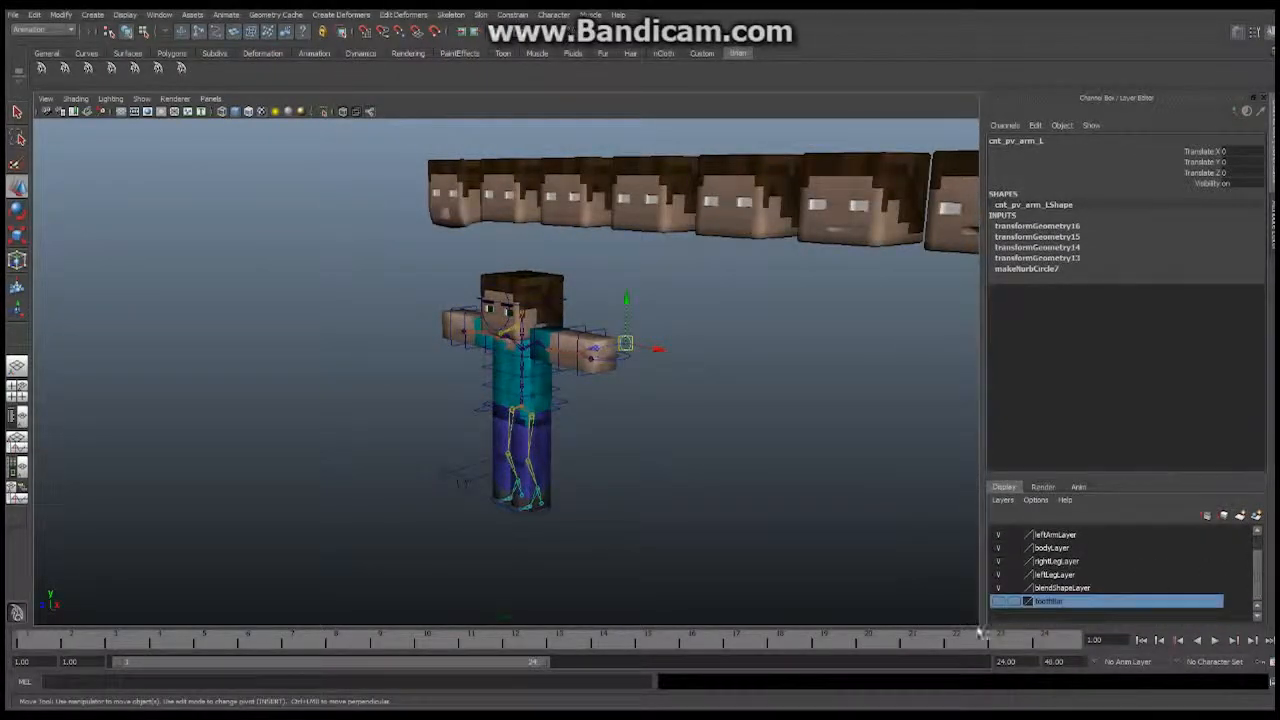
click(998, 600)
- Set the FK IK attribute of the right arm's switch control, cnt_FK_IK_R, to 1
alt+drag(734, 388, 703, 384)
alt+right_drag(703, 384, 735, 380)
alt+middle_drag(684, 324, 681, 352)
alt+drag(640, 350, 680, 392)
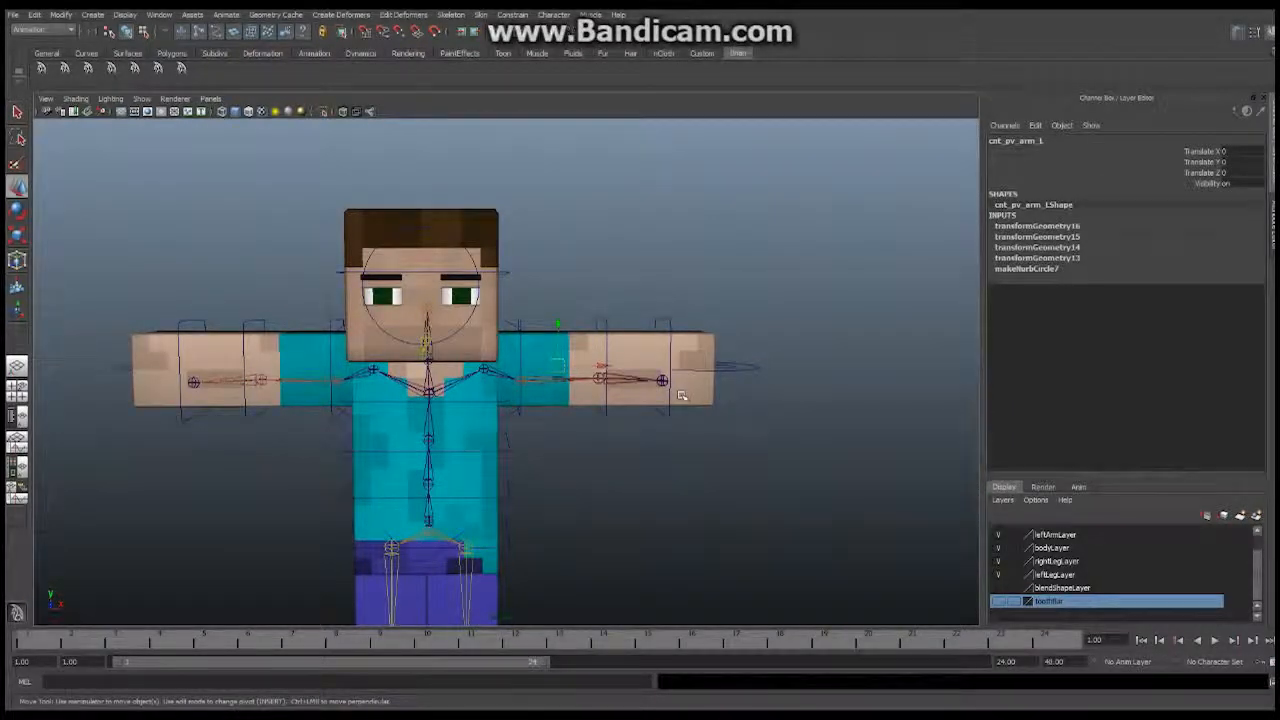
alt+middle_drag(683, 366, 655, 396)
alt+drag(568, 403, 625, 425)
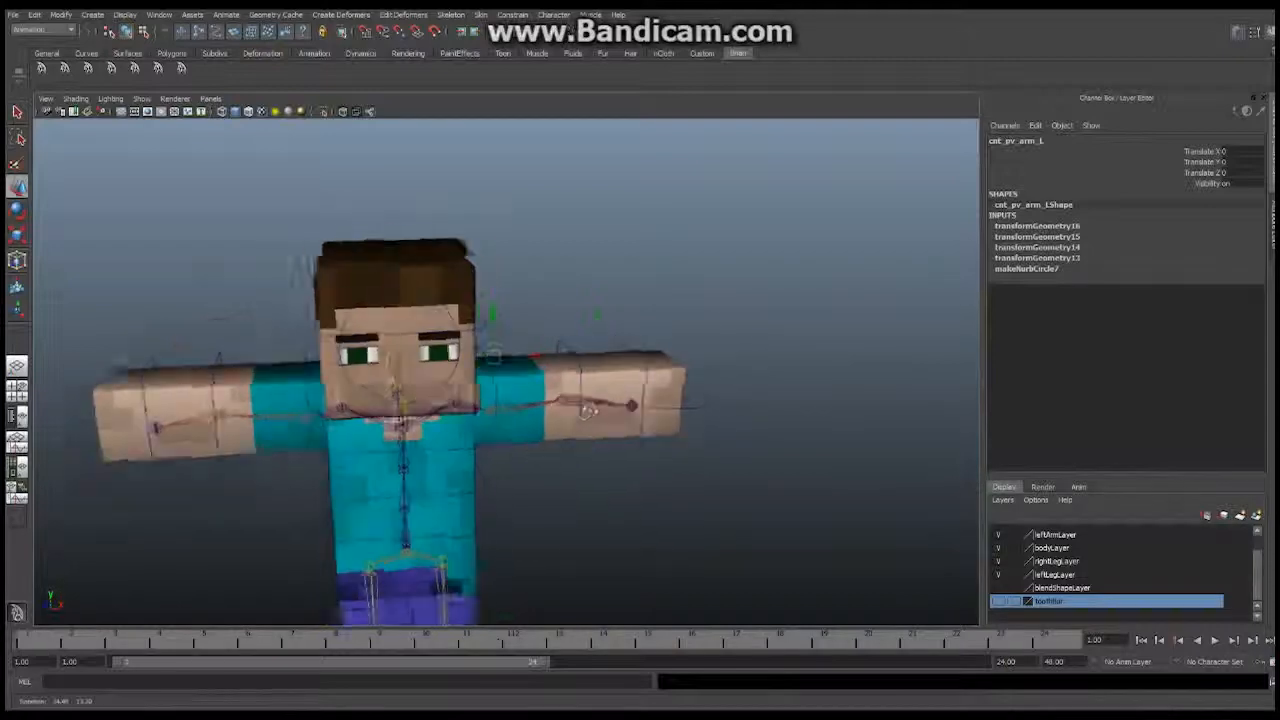
alt+middle_drag(190, 405, 410, 388)
alt+drag(405, 390, 430, 398)
click(363, 402)
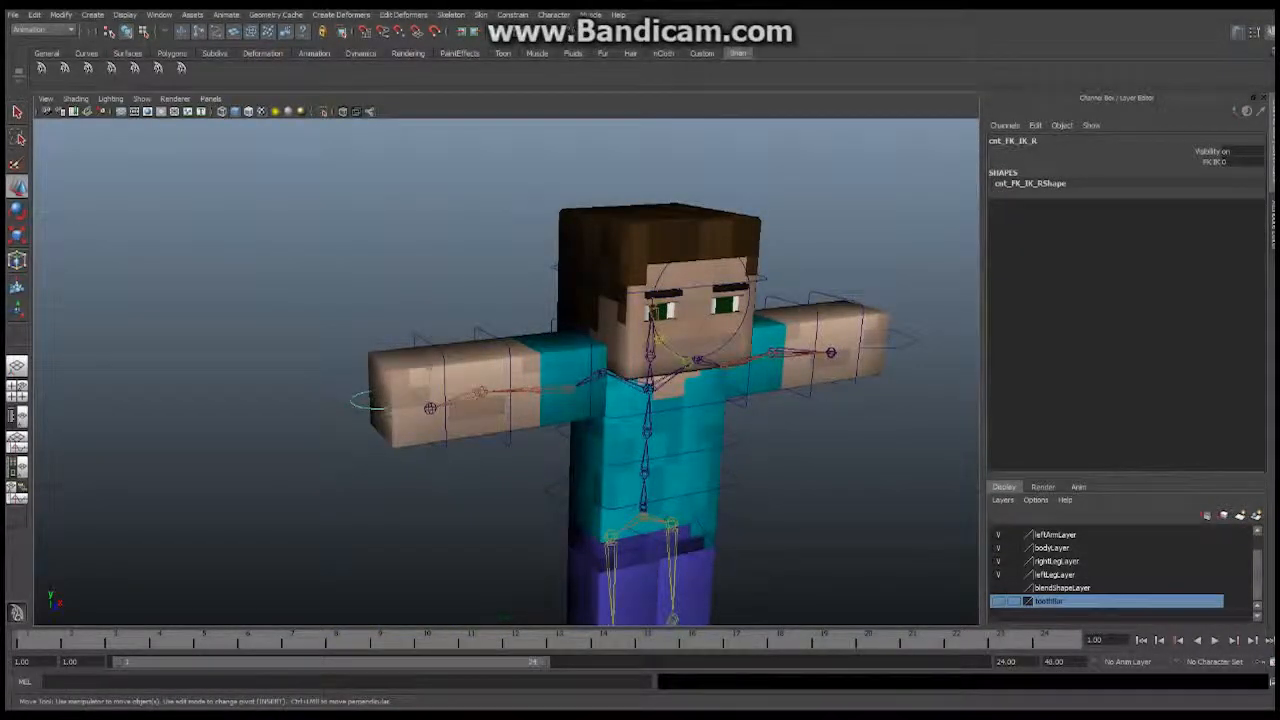
alt+middle_drag(266, 385, 296, 400)
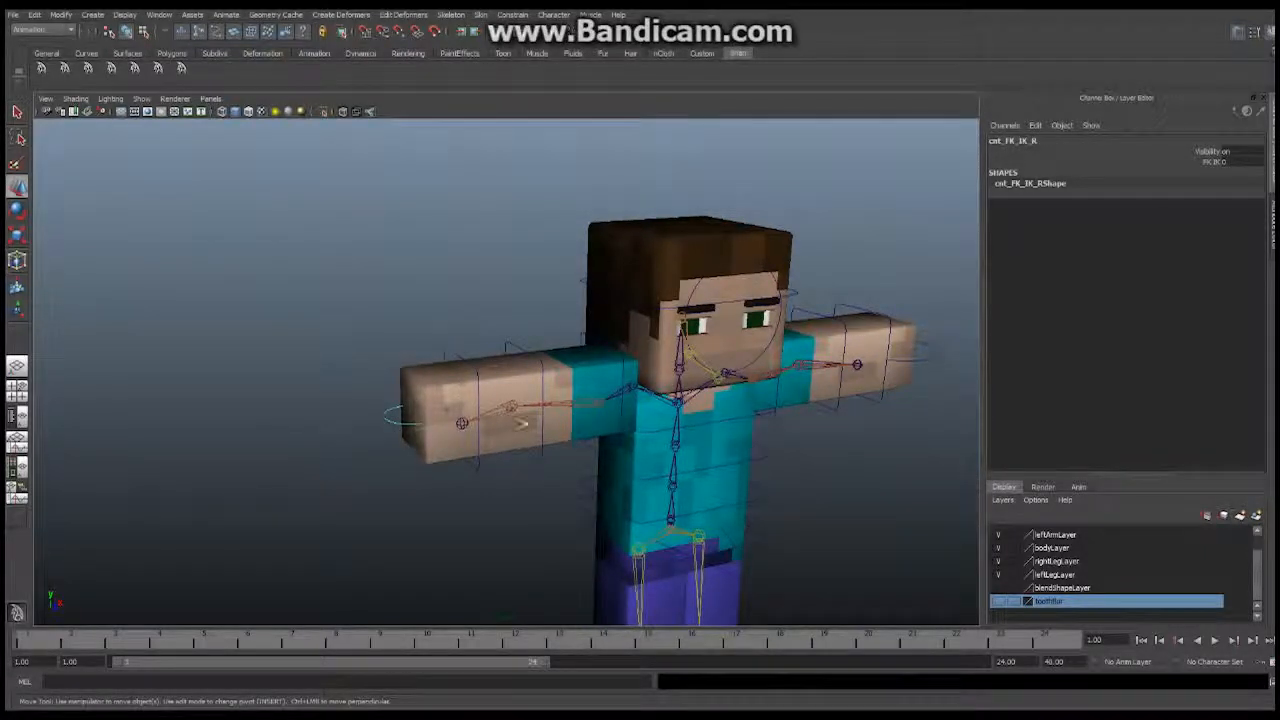
alt+middle_drag(840, 391, 808, 398)
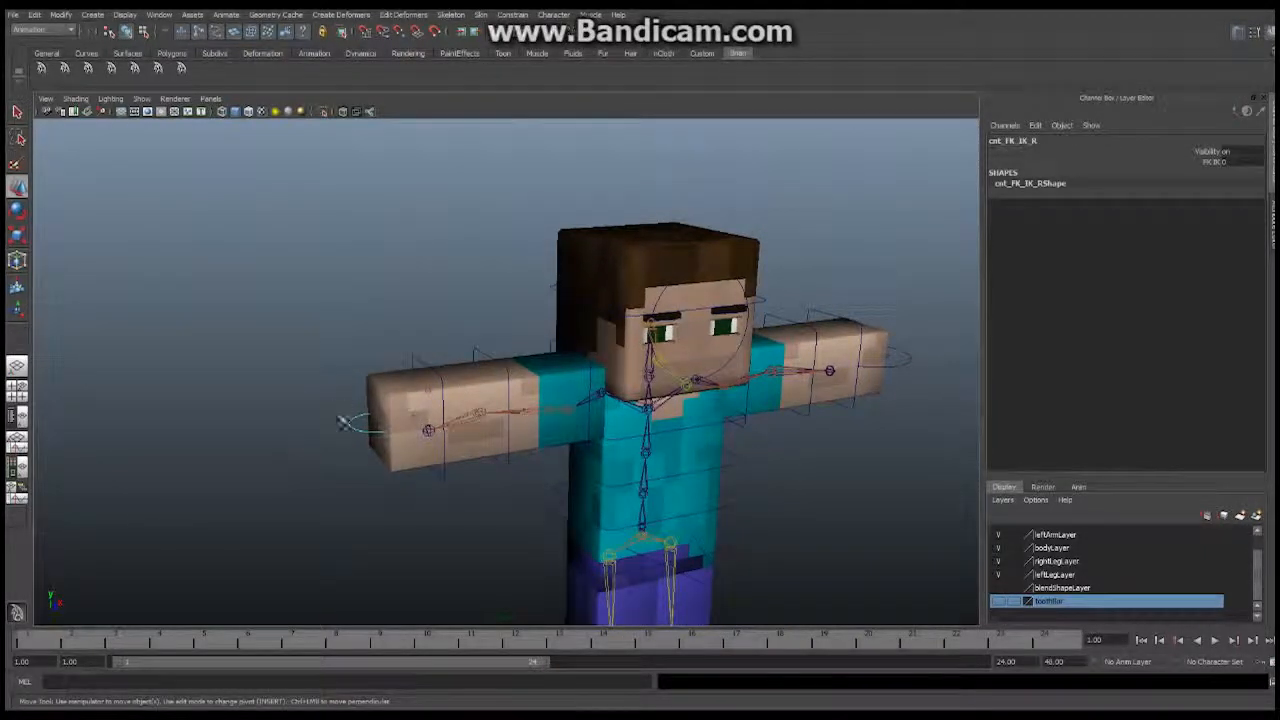
click(1226, 161)
text(1)
key(Return)
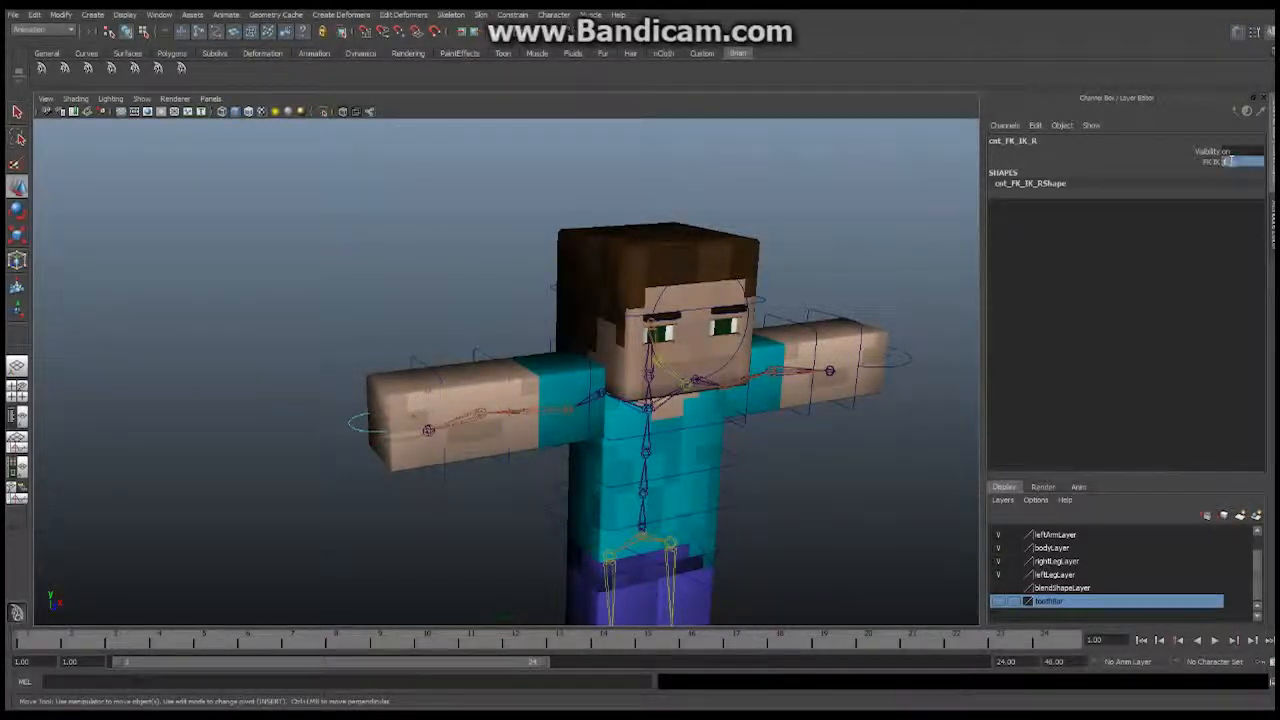
- Set the FK IK attribute of the left arm's switch control, cnt_FK_IK_L, to 0
alt+drag(536, 413, 512, 440)
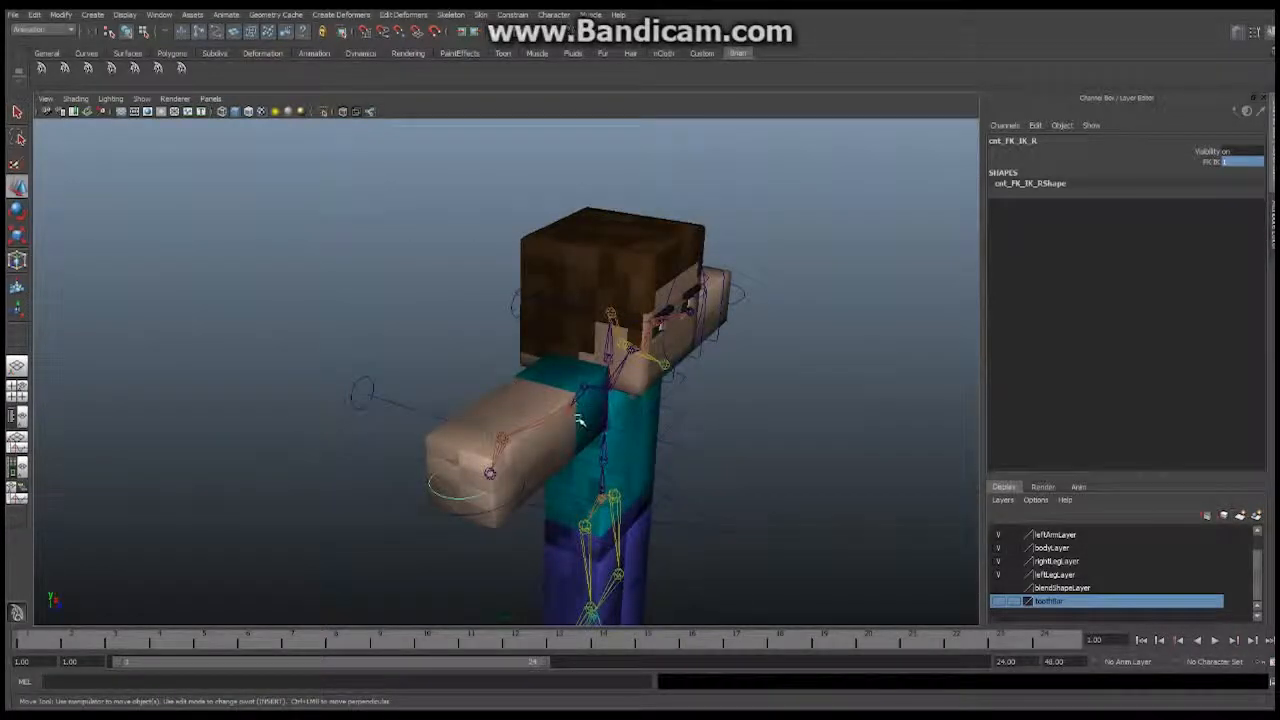
alt+drag(588, 442, 505, 403)
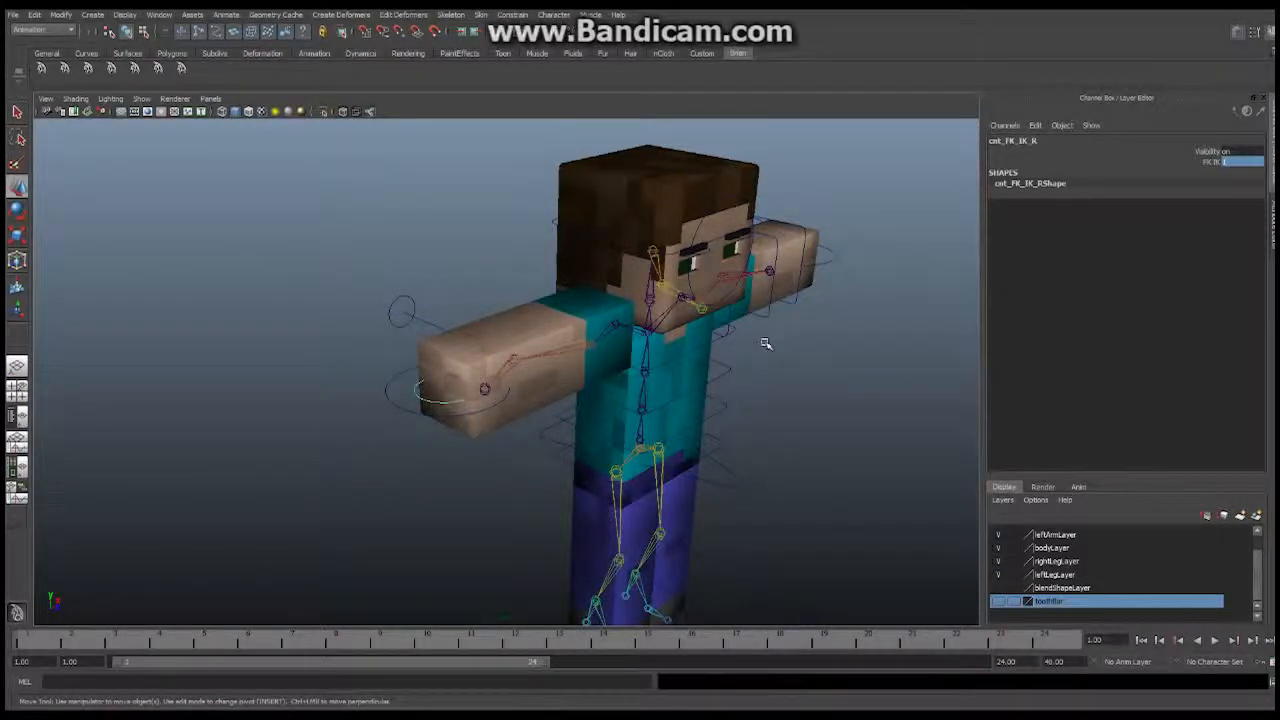
alt+drag(766, 346, 700, 252)
alt+middle_drag(750, 362, 697, 370)
alt+drag(697, 370, 740, 462)
click(721, 453)
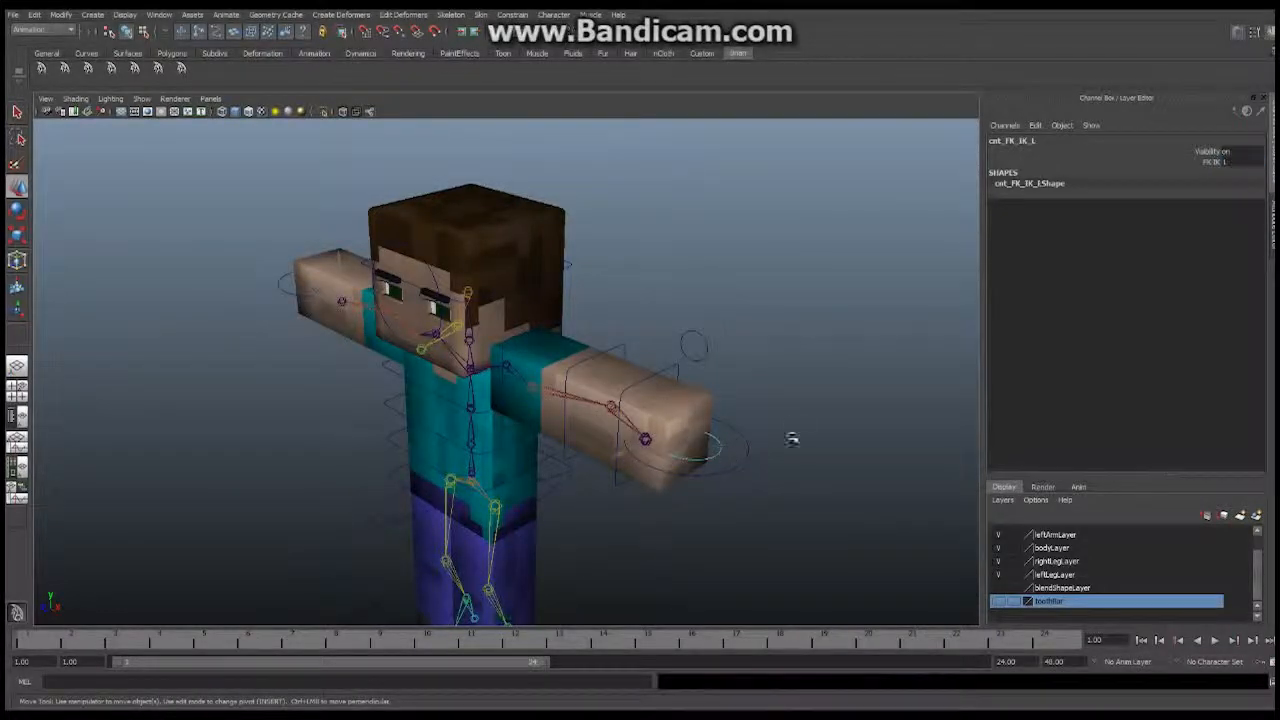
alt+drag(680, 426, 764, 392)
double_click(1230, 161)
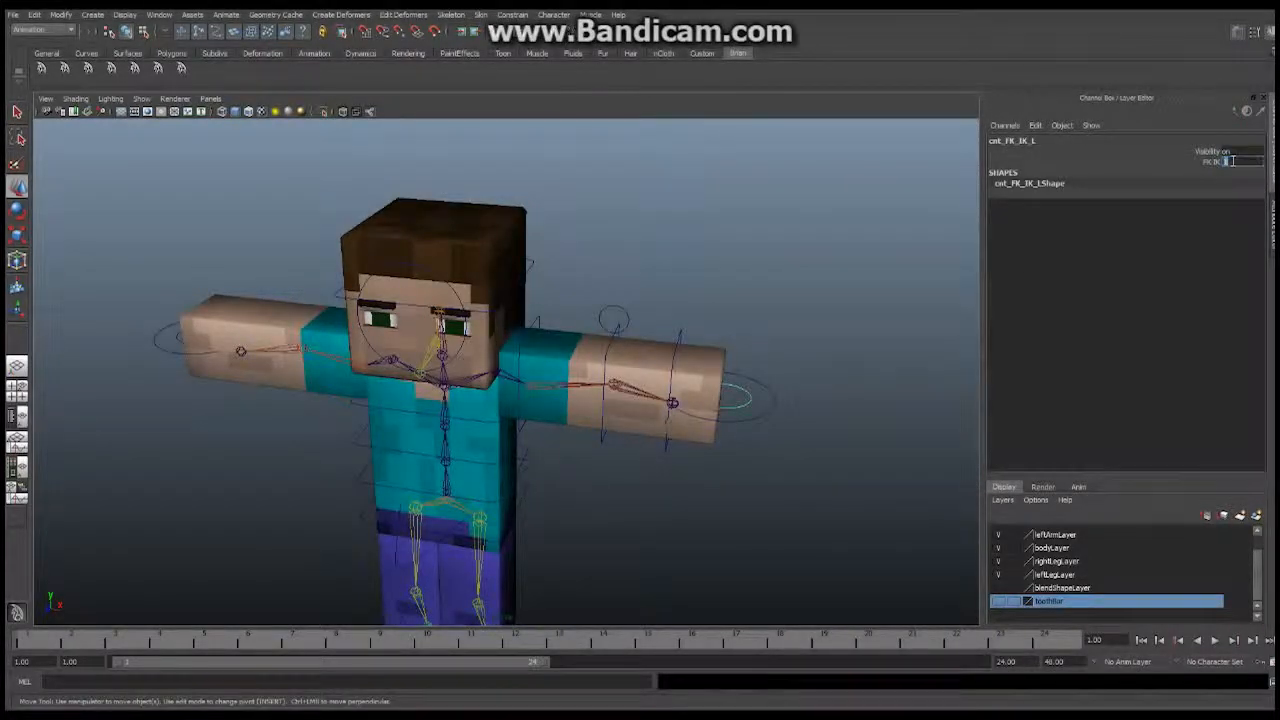
double_click(1232, 161)
- Examine the arm controls from several angles and check the FK IK setting on the right arm's switch control
alt+drag(721, 376, 449, 395)
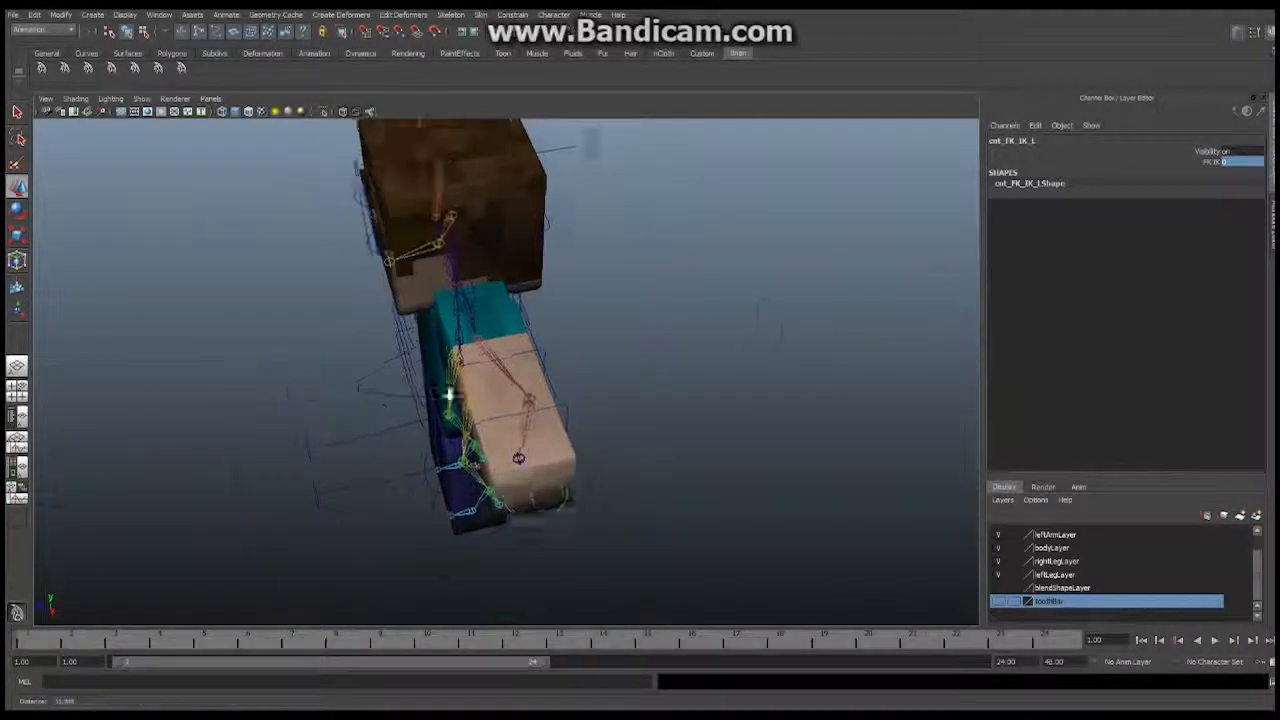
alt+right_drag(449, 394, 571, 391)
alt+drag(571, 391, 649, 366)
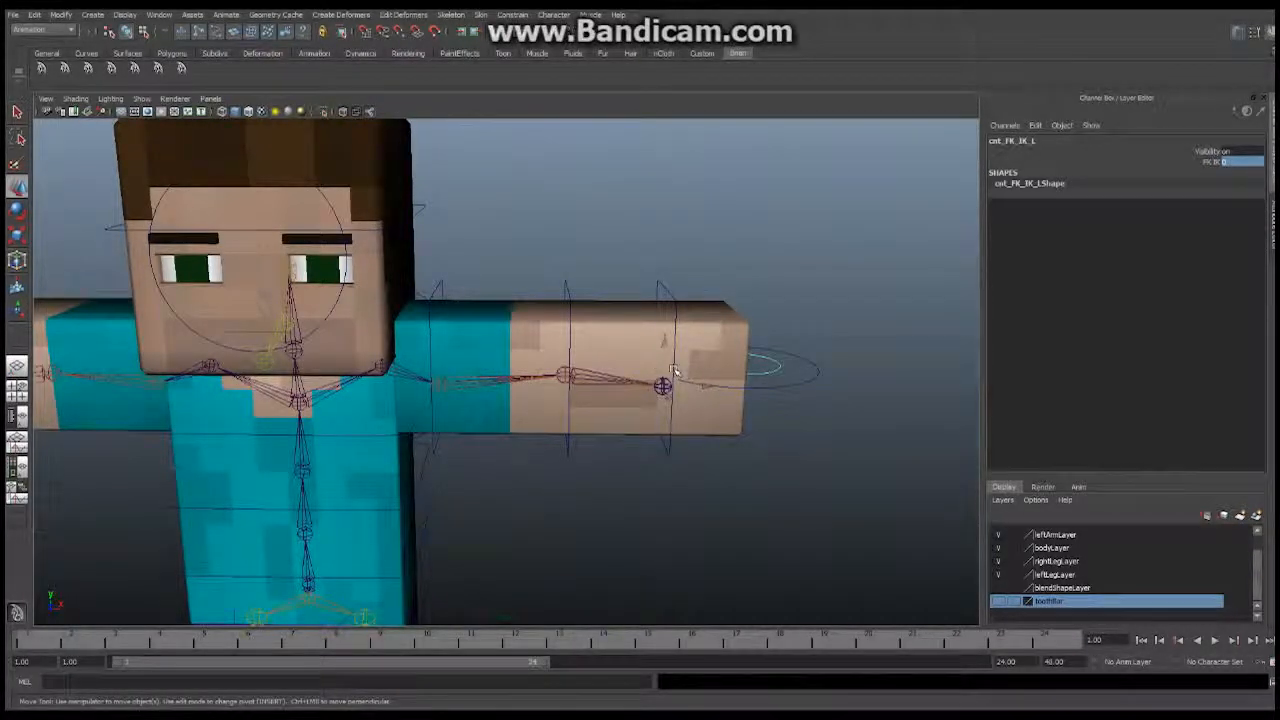
alt+right_drag(786, 374, 641, 341)
alt+middle_drag(641, 341, 632, 357)
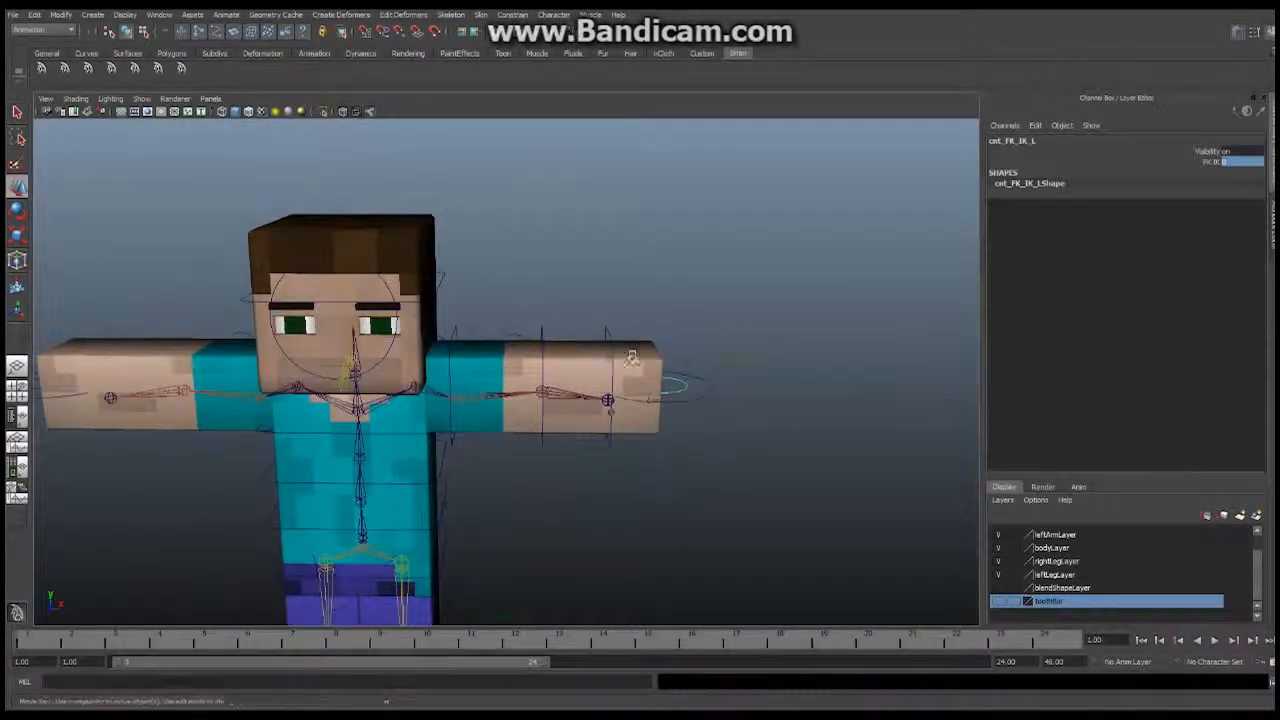
alt+drag(632, 357, 600, 348)
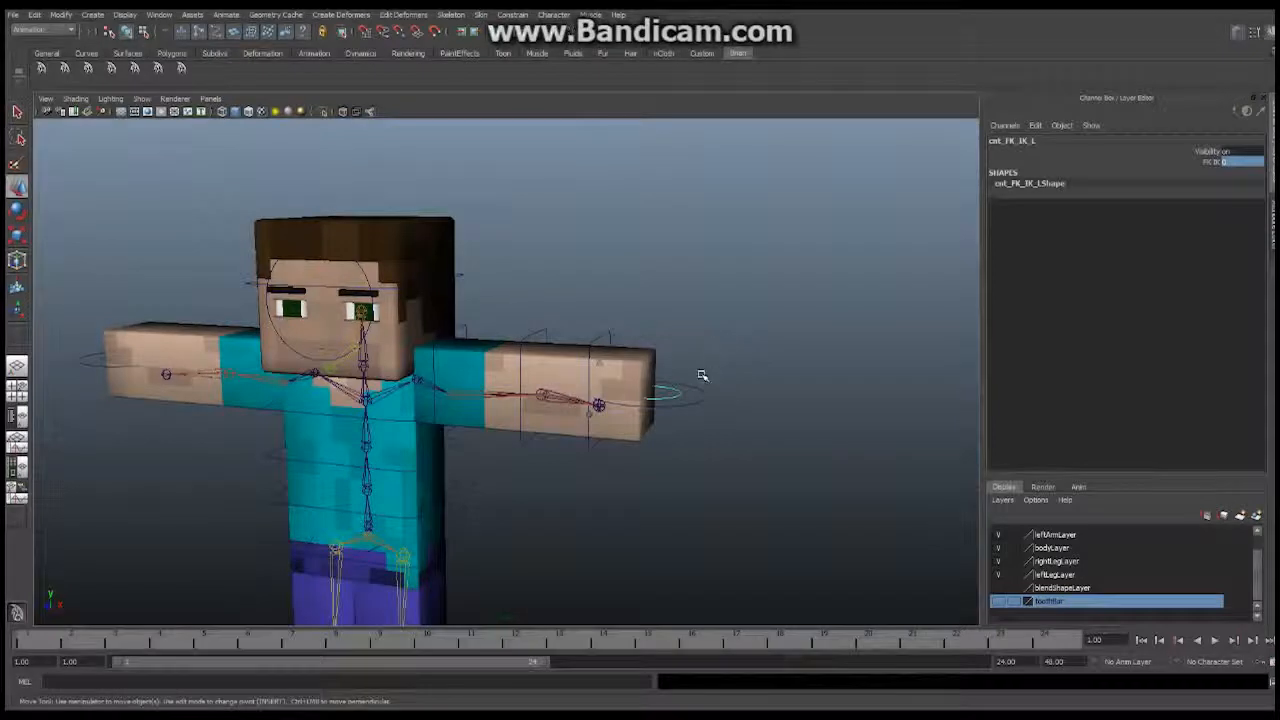
alt+drag(696, 328, 643, 314)
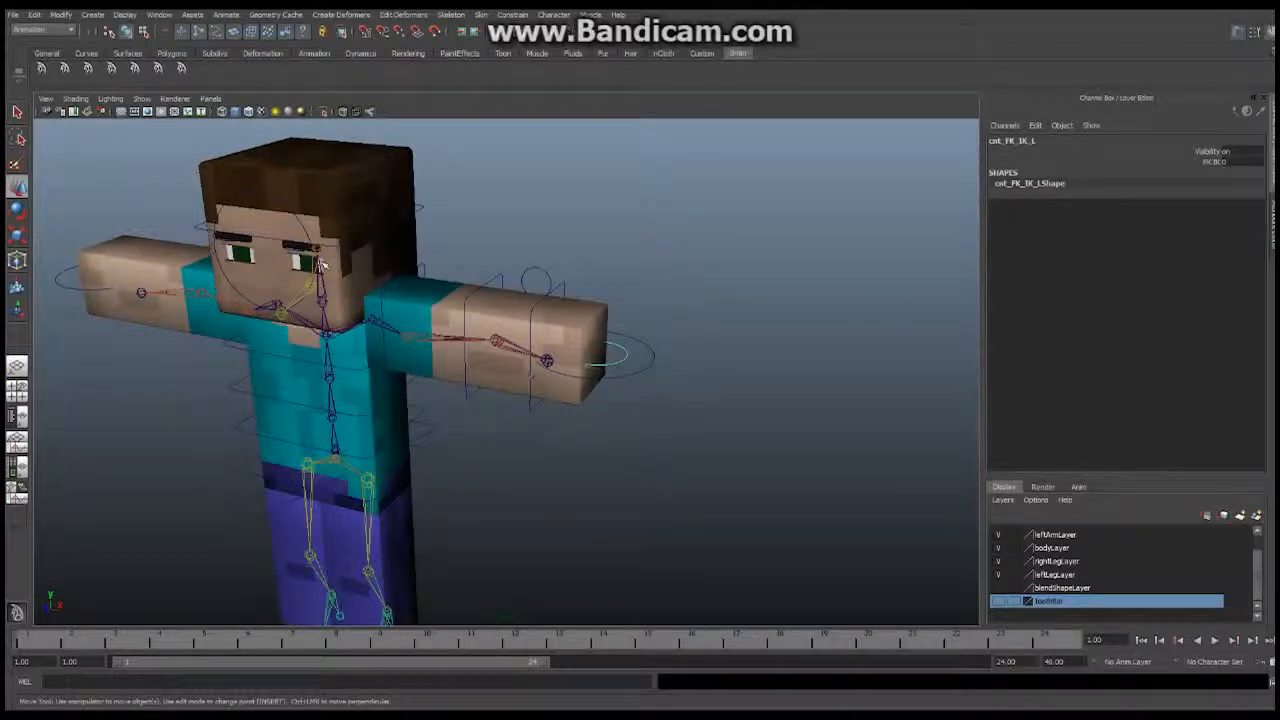
alt+drag(103, 208, 246, 343)
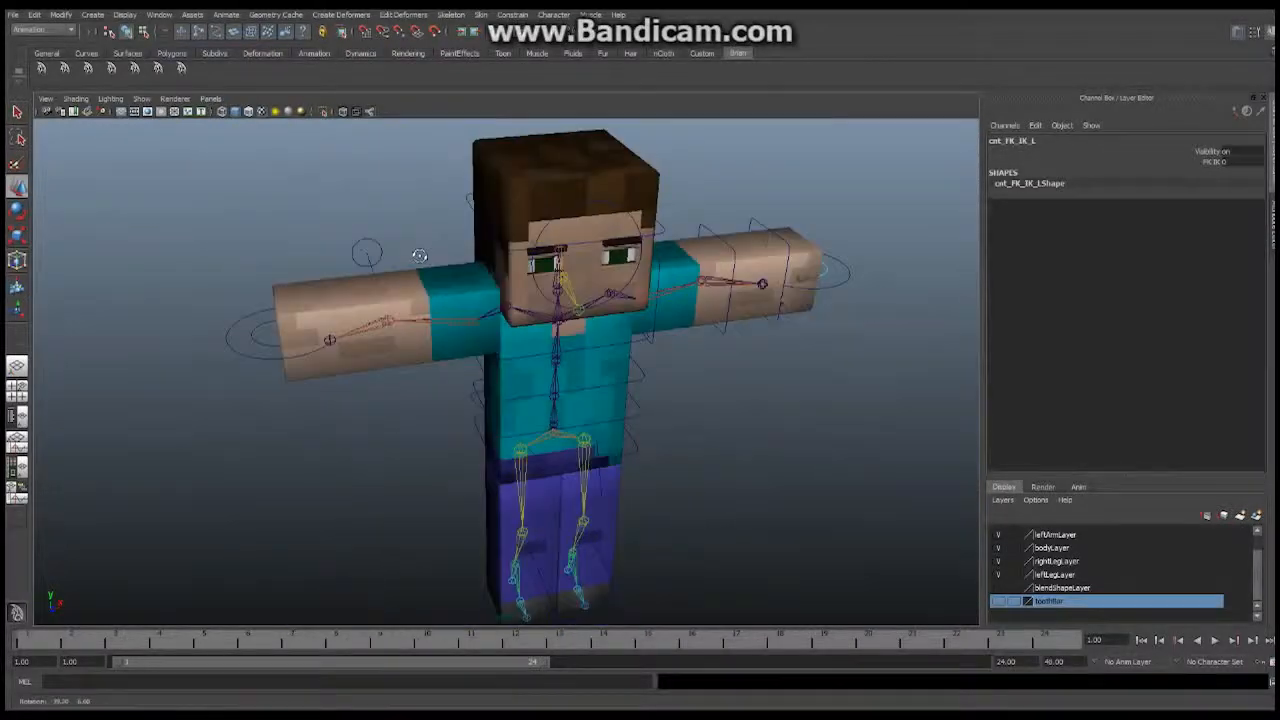
click(257, 336)
click(254, 344)
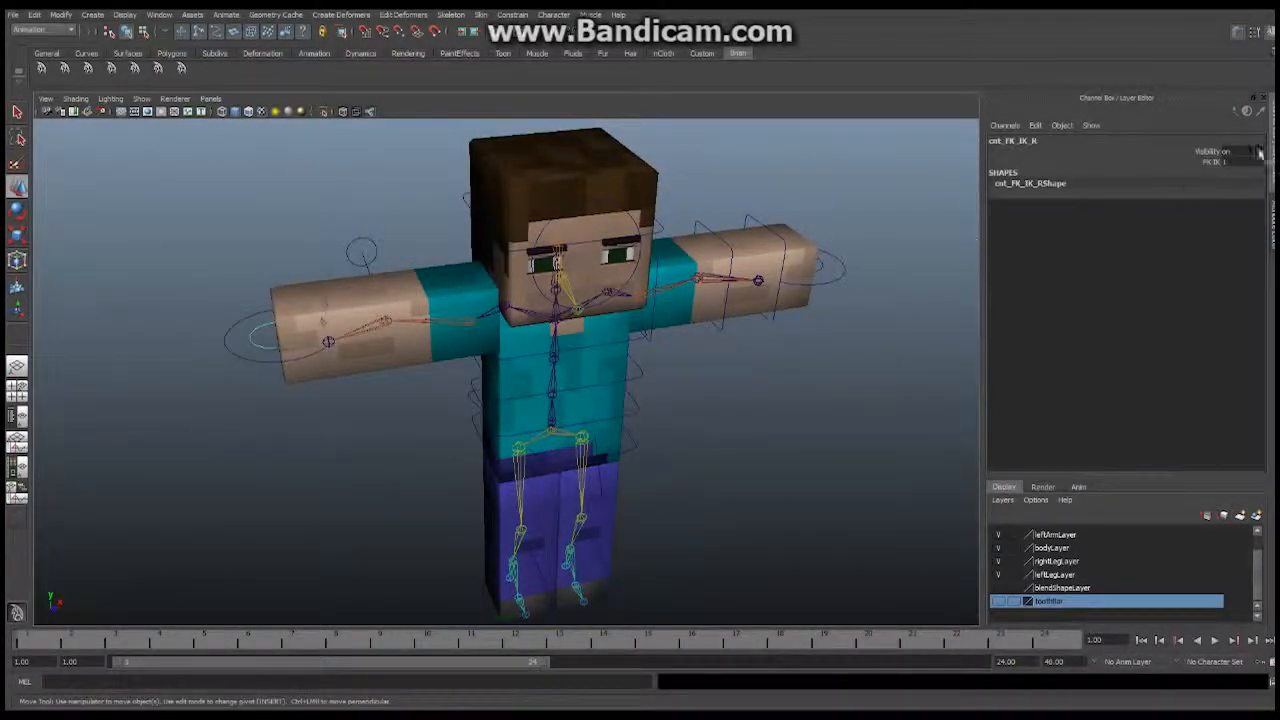
alt+drag(806, 312, 705, 326)
alt+middle_drag(705, 326, 545, 304)
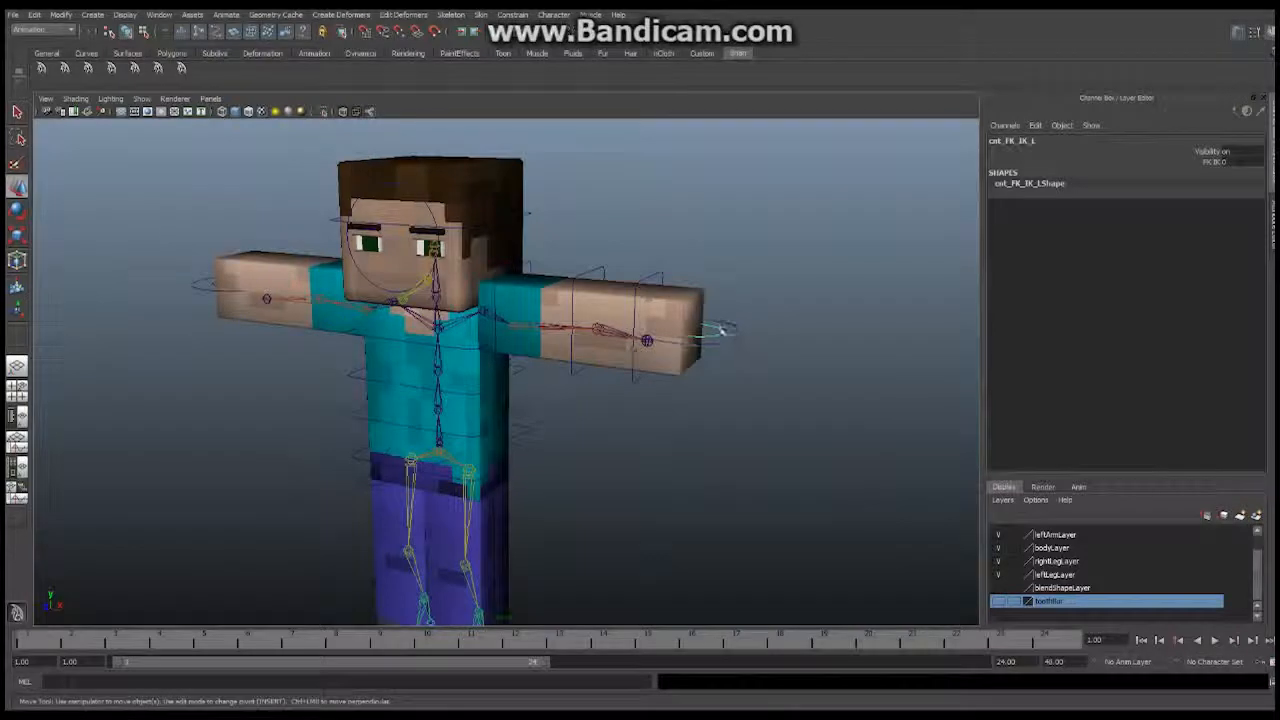
- Open the Set Driven Key window and load the left arm's switch control, cnt_FK_IK_L, as the driver
click(226, 15)
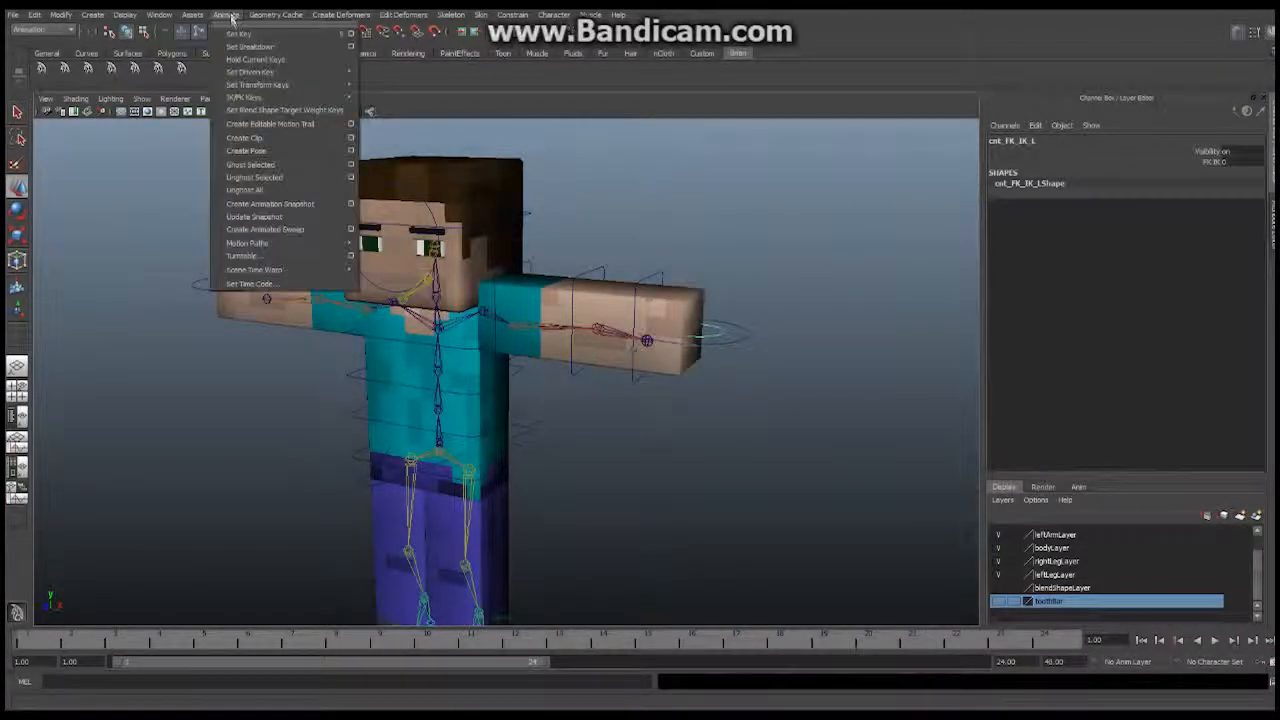
mouse_move(345, 72)
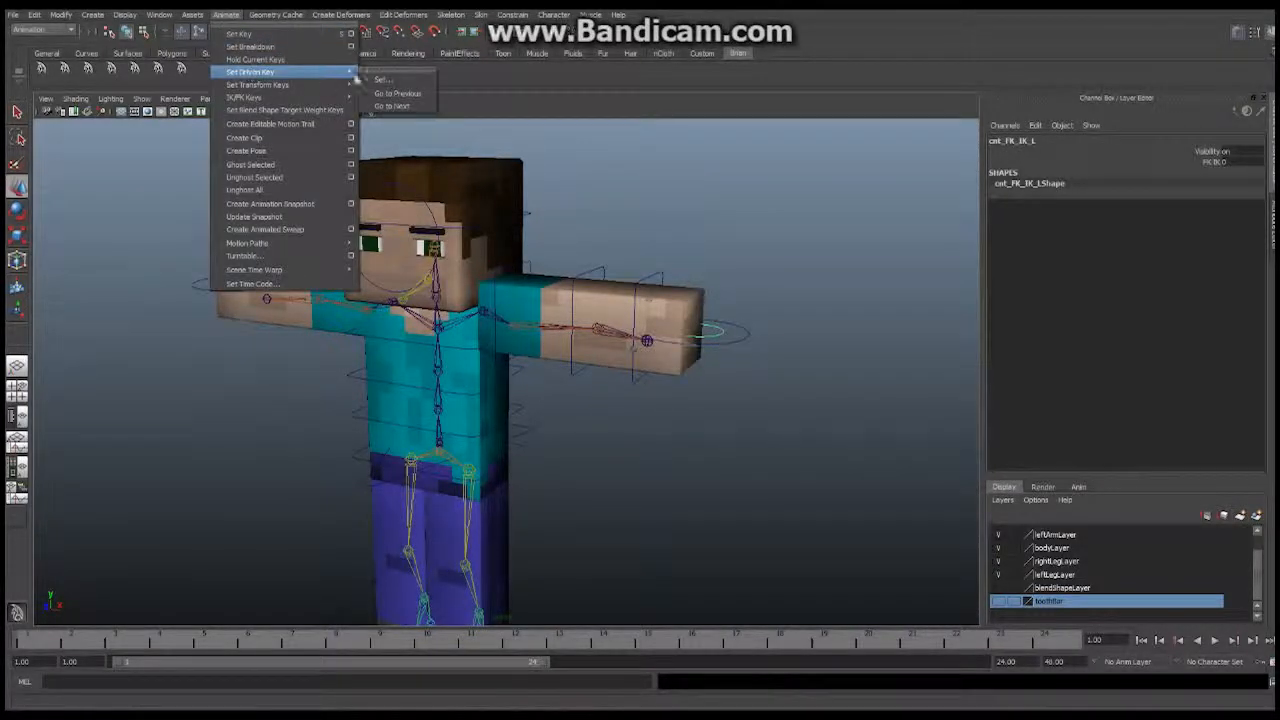
click(385, 77)
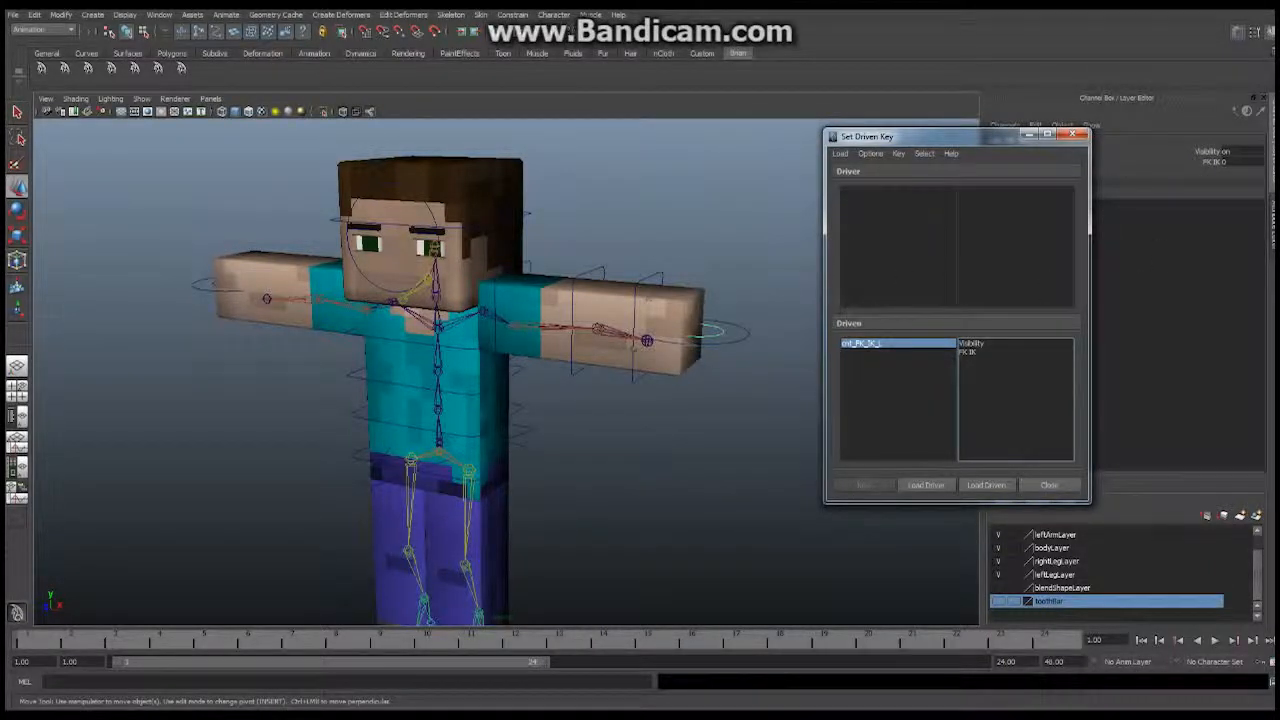
alt+drag(754, 360, 610, 348)
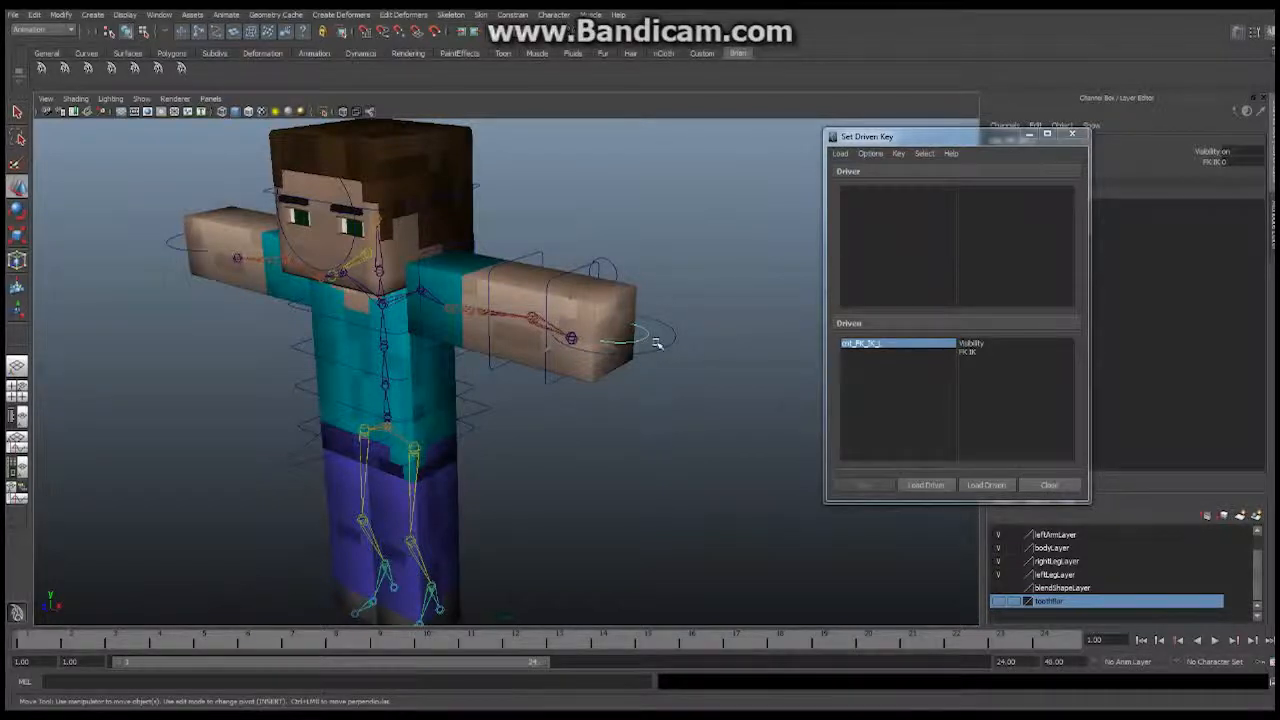
click(924, 484)
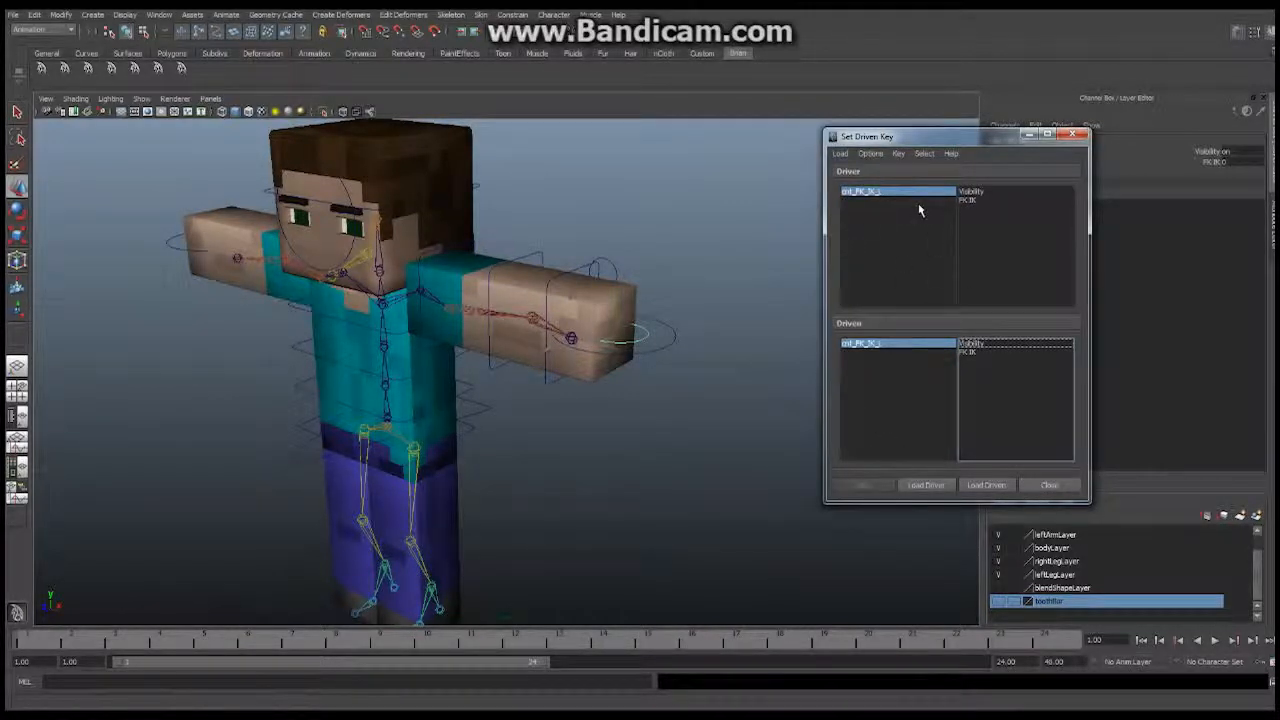
- Load the left hand's FK control, cnt_fk_hand_L, as the driven object
alt+drag(660, 293, 609, 254)
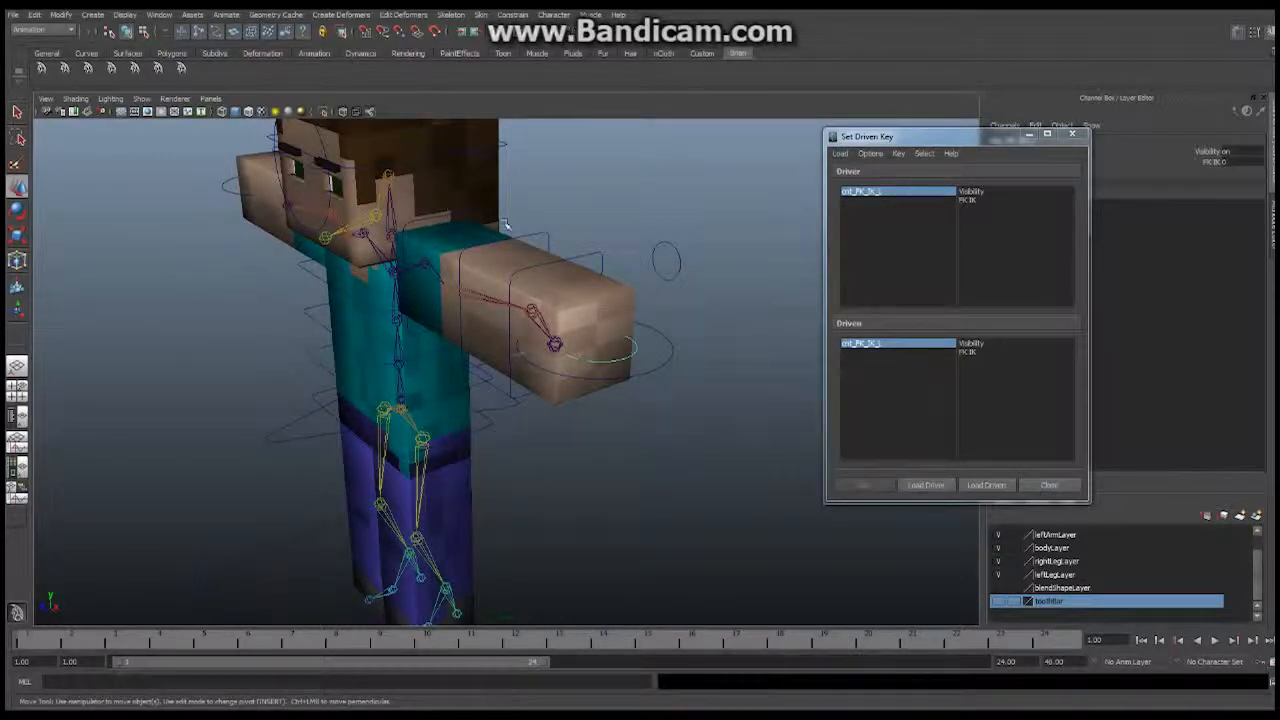
alt+drag(505, 225, 408, 248)
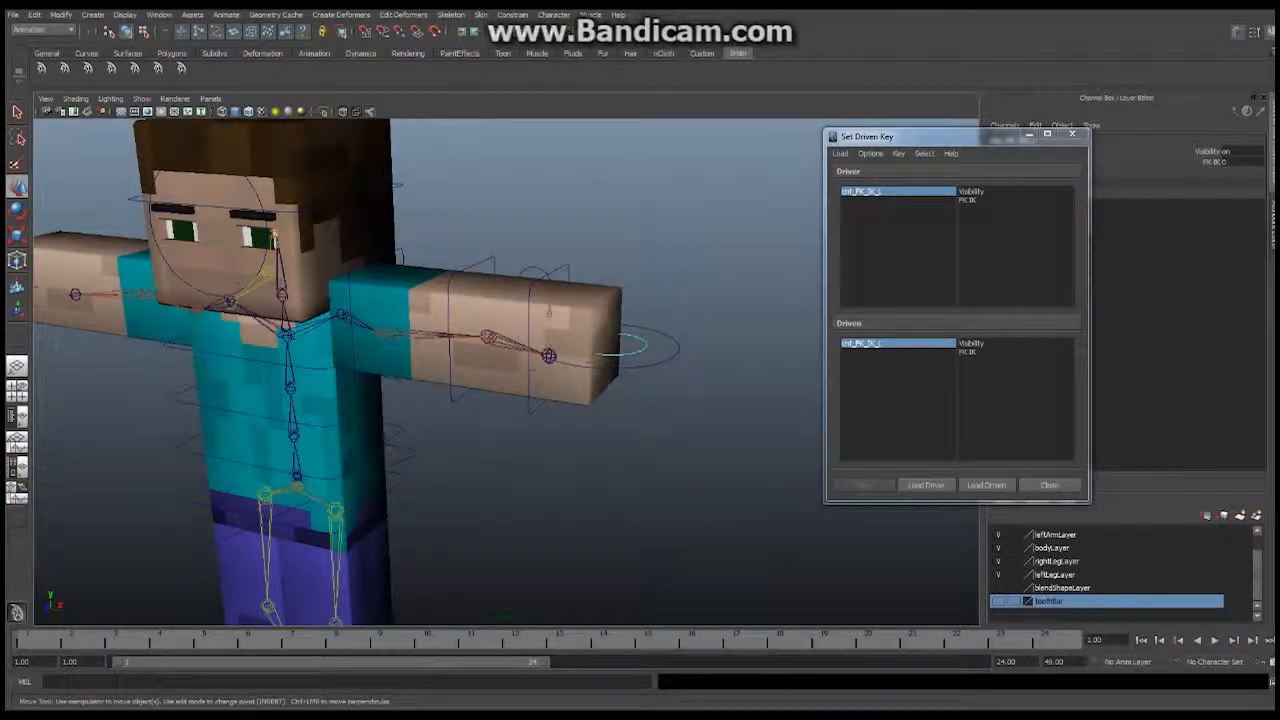
scroll(622, 256, down, 2)
alt+drag(622, 256, 562, 290)
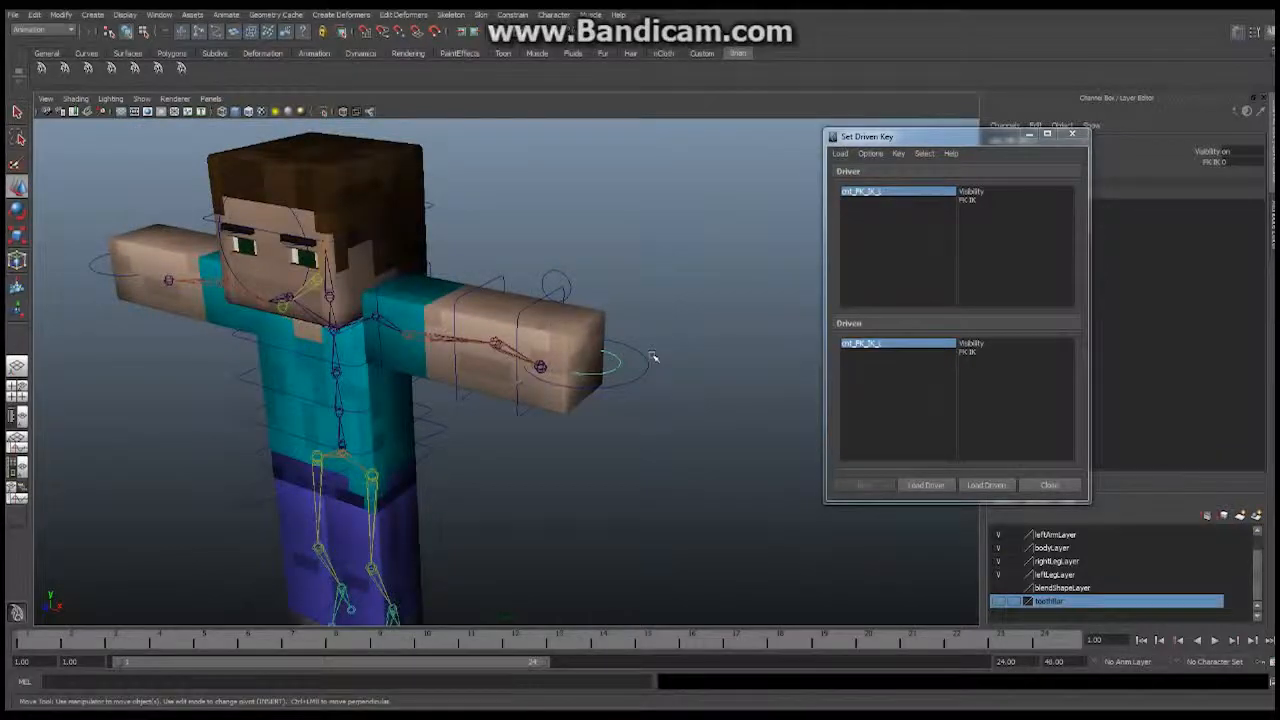
alt+drag(691, 341, 578, 280)
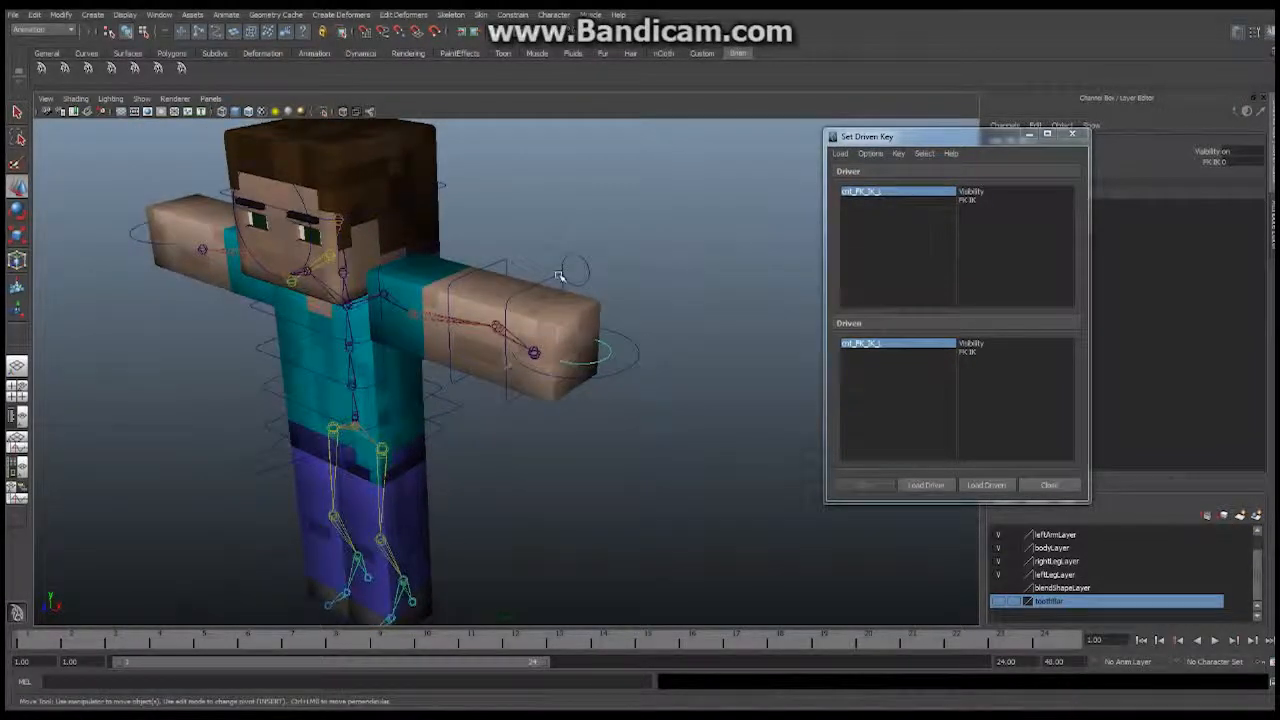
click(560, 276)
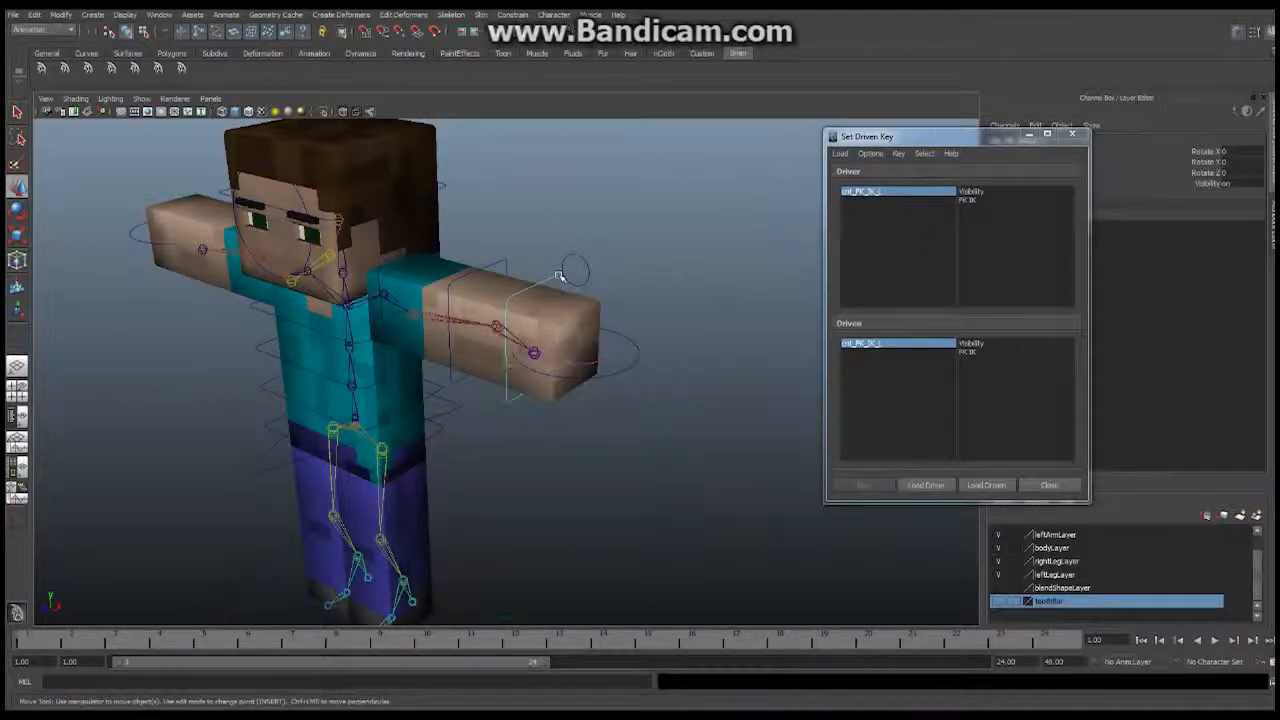
click(988, 485)
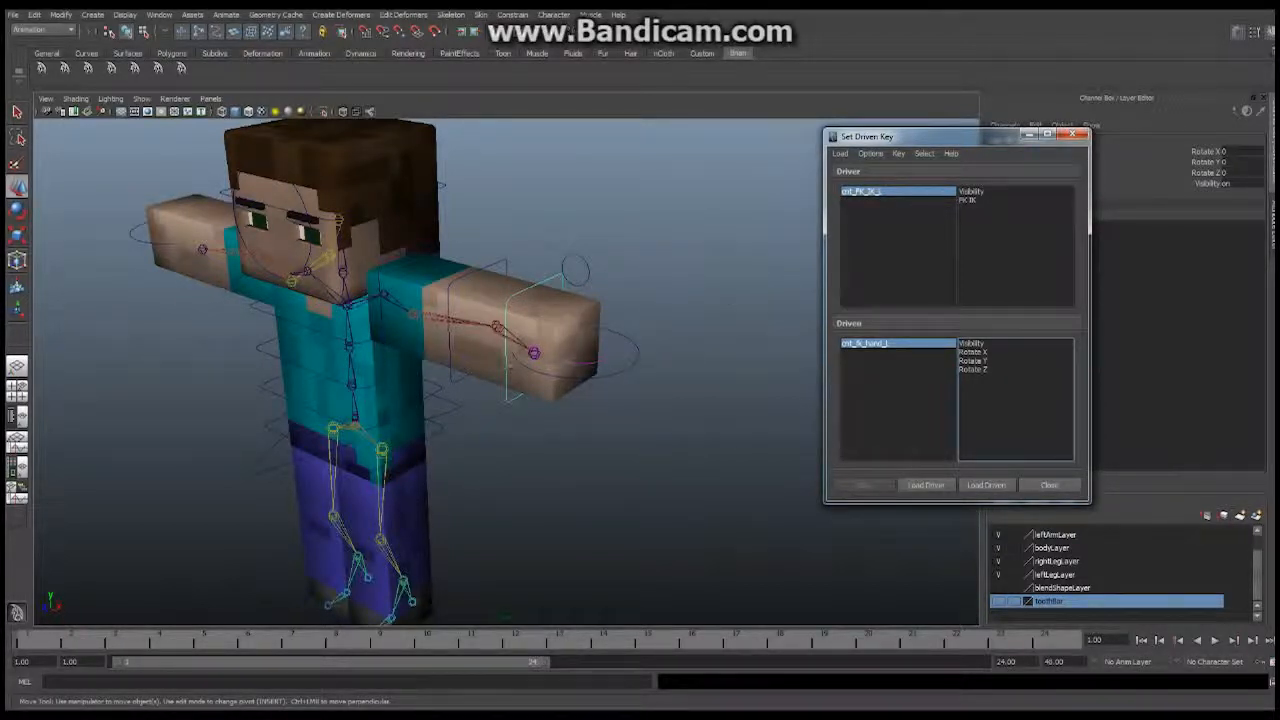
- Pair the driver's FK IK attribute with the Visibility attribute of the left hand's FK control
alt+middle_drag(600, 302, 574, 301)
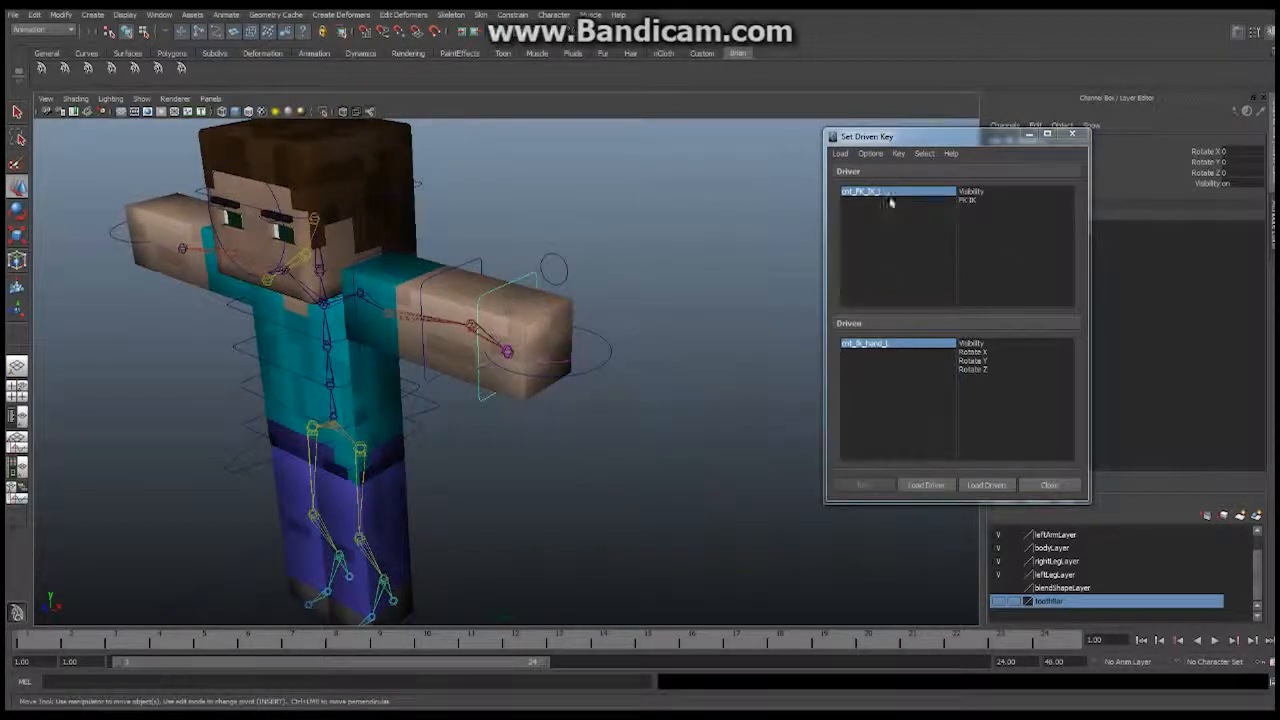
click(970, 200)
click(586, 360)
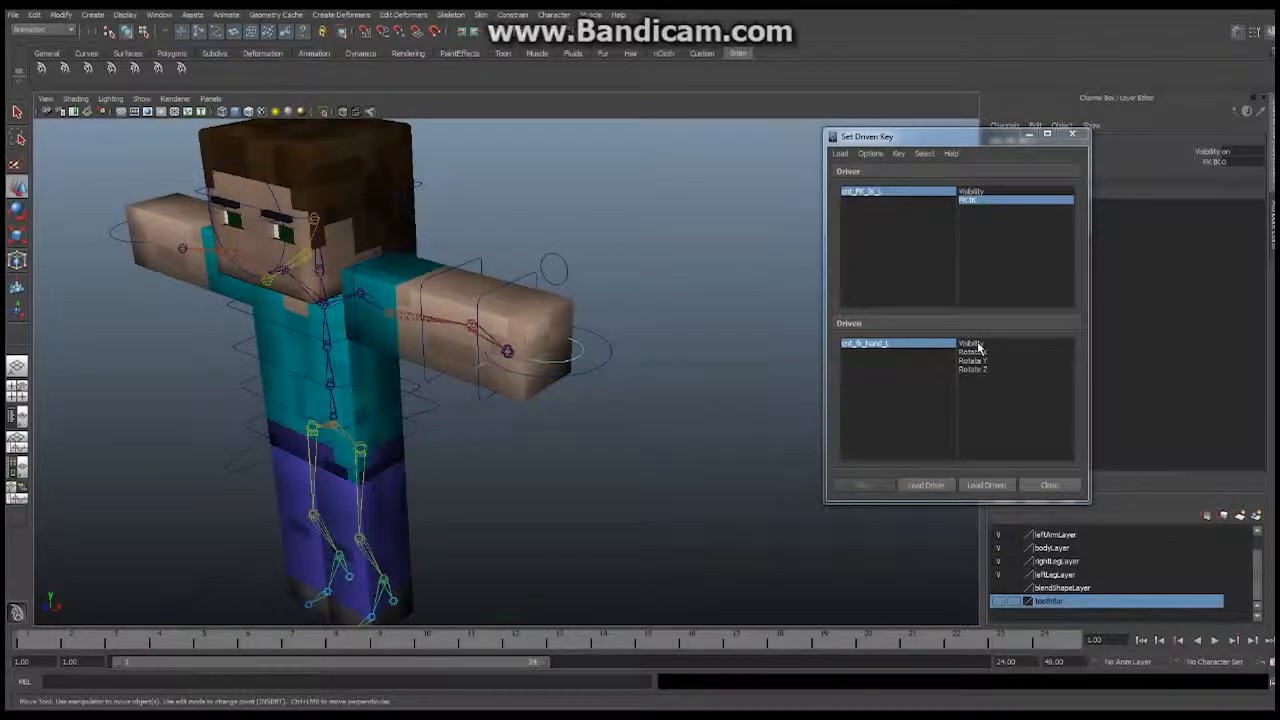
click(532, 274)
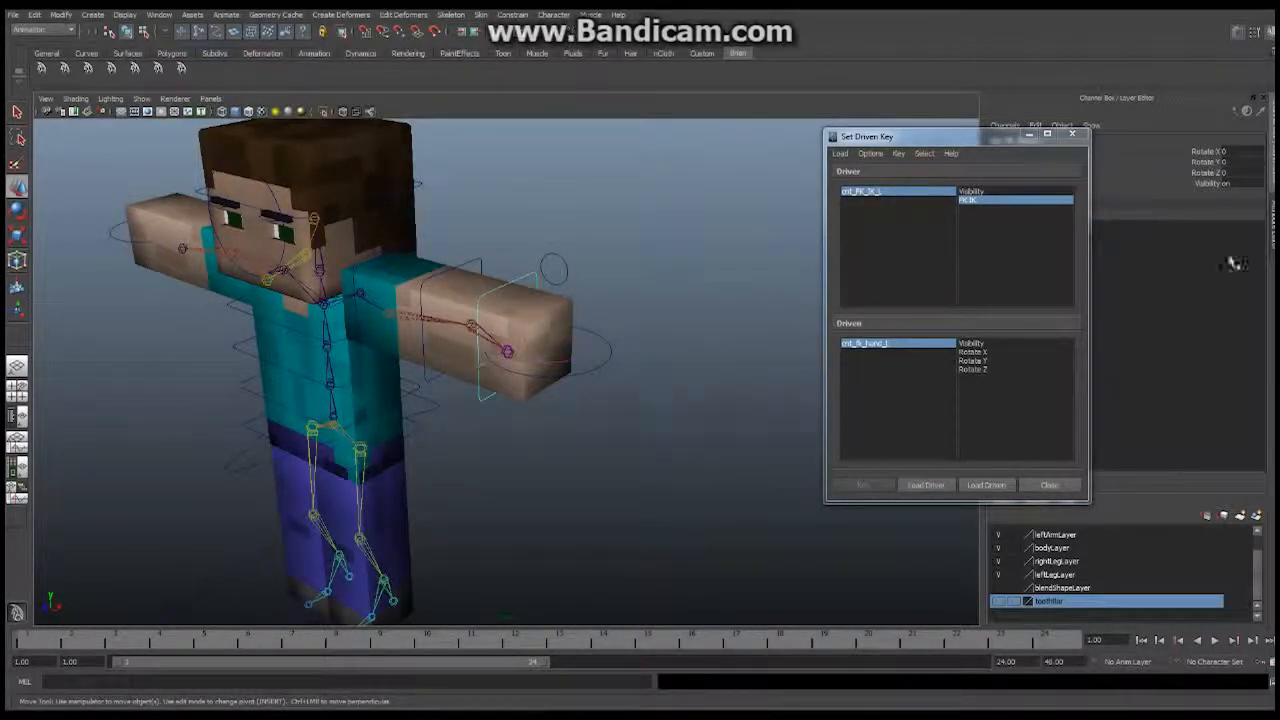
click(972, 343)
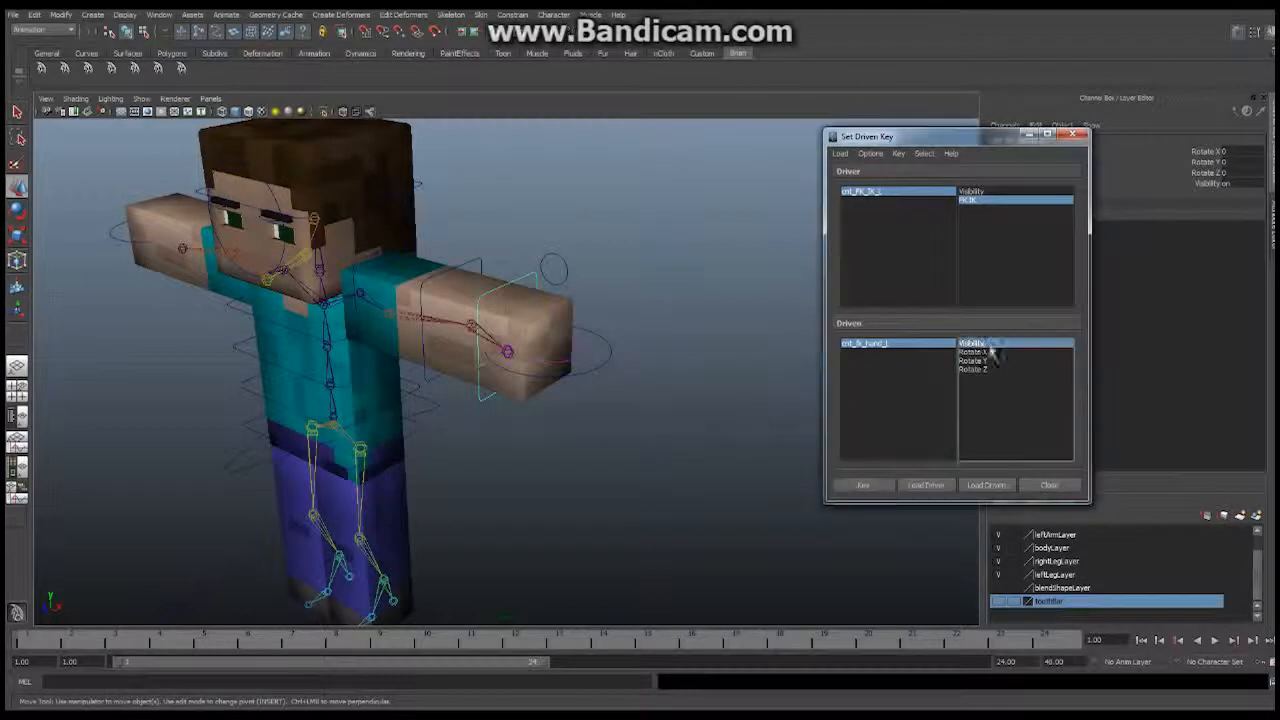
- Key the left hand FK control's Visibility, then load the left elbow's FK control, cnt_fk_elbow_L, as driven and key its Visibility too
click(866, 486)
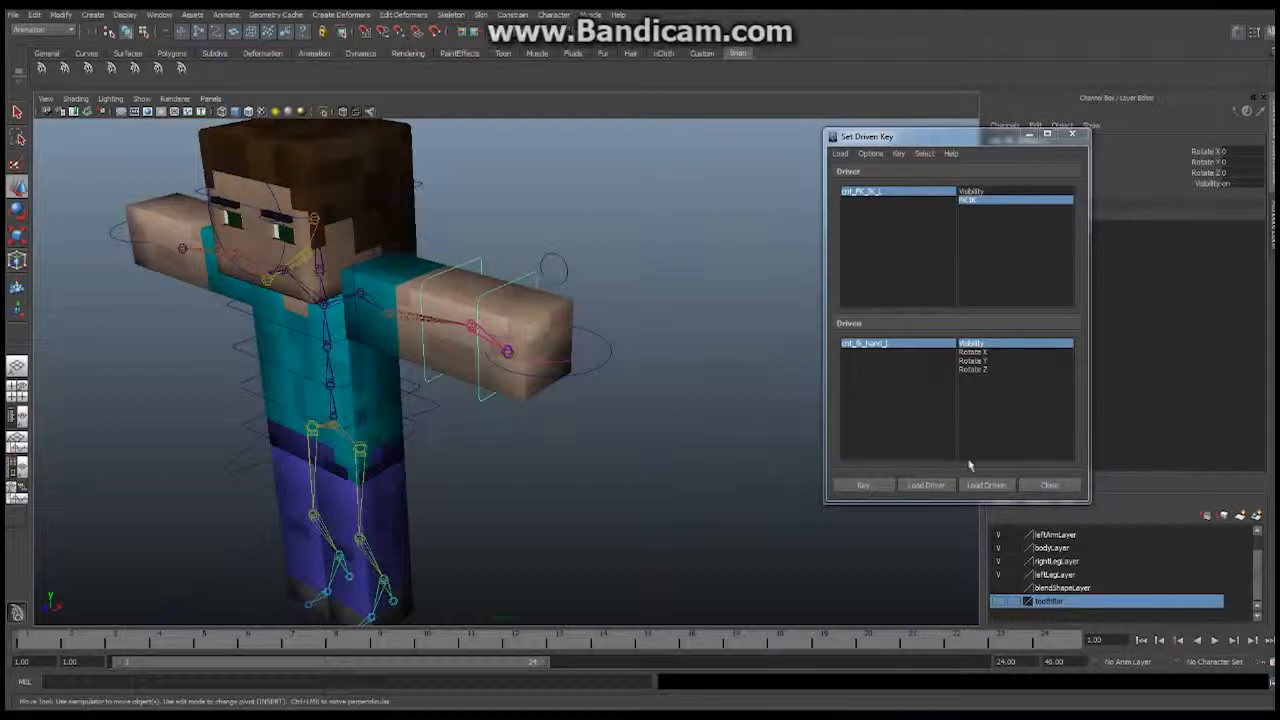
click(985, 486)
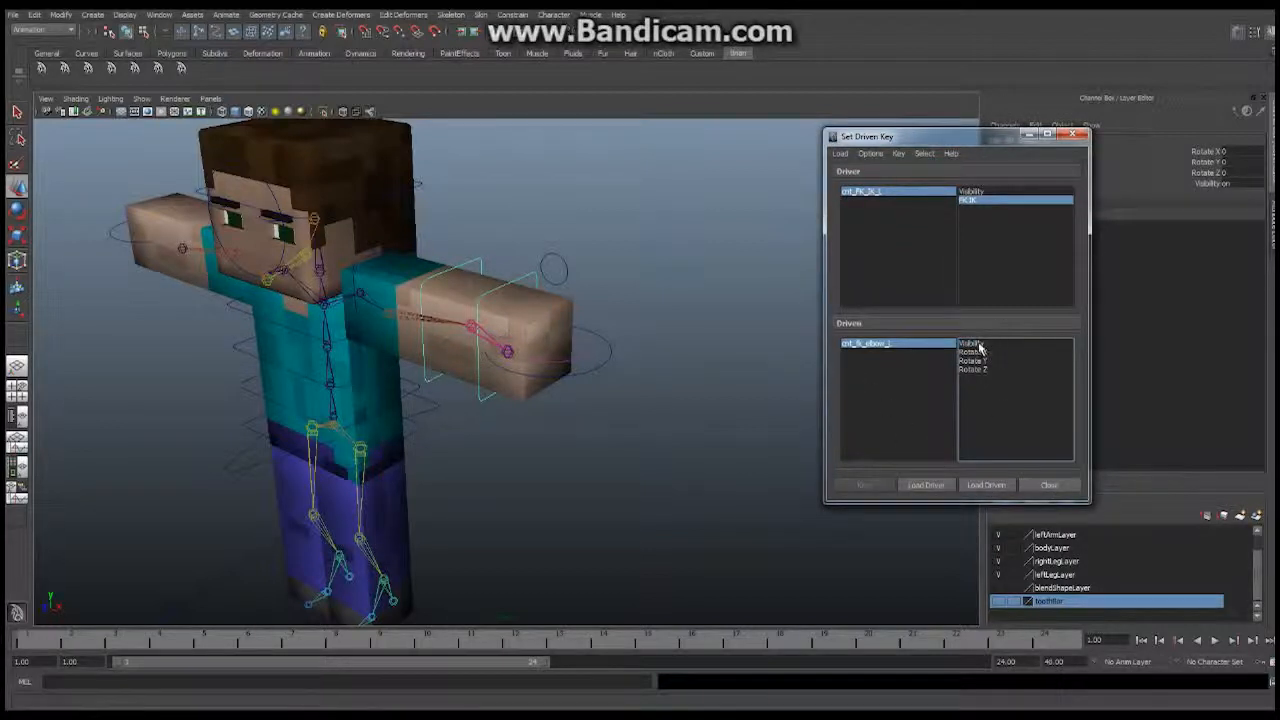
click(975, 345)
click(868, 486)
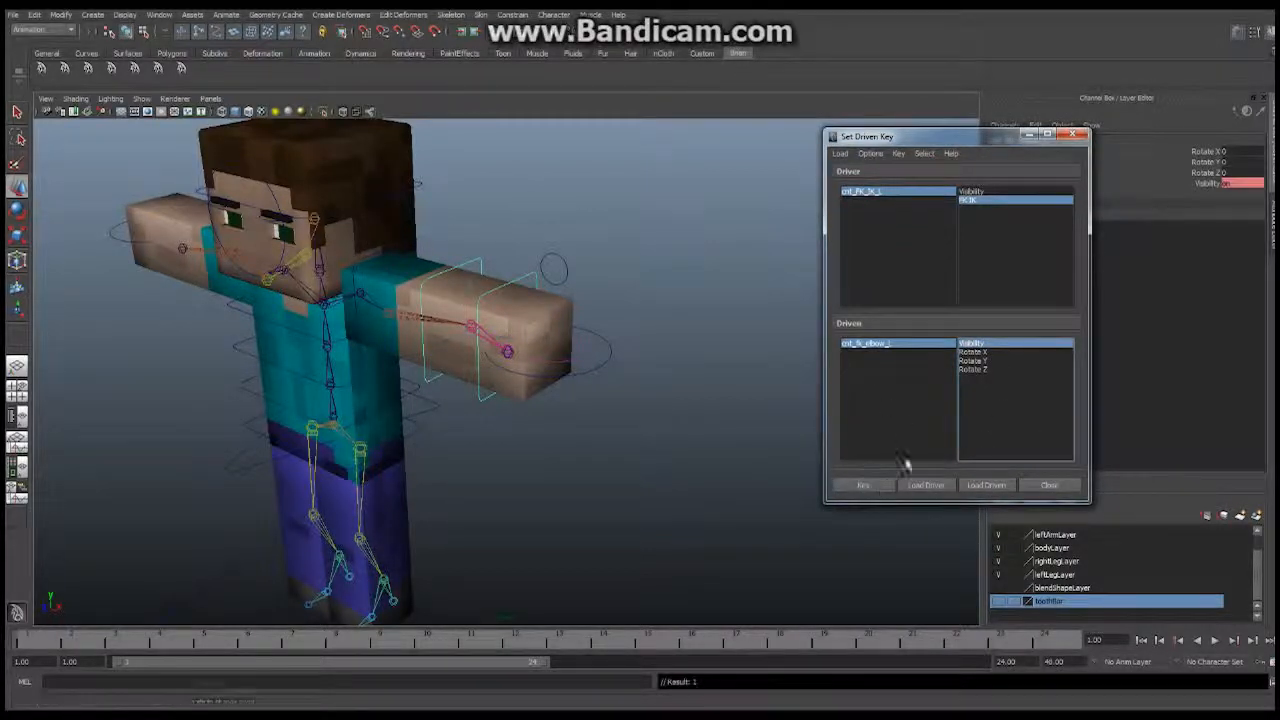
- Load the left shoulder's FK control, cnt_fk_shoulder_L, as the driven object and key its Visibility against the FK IK attribute
click(410, 244)
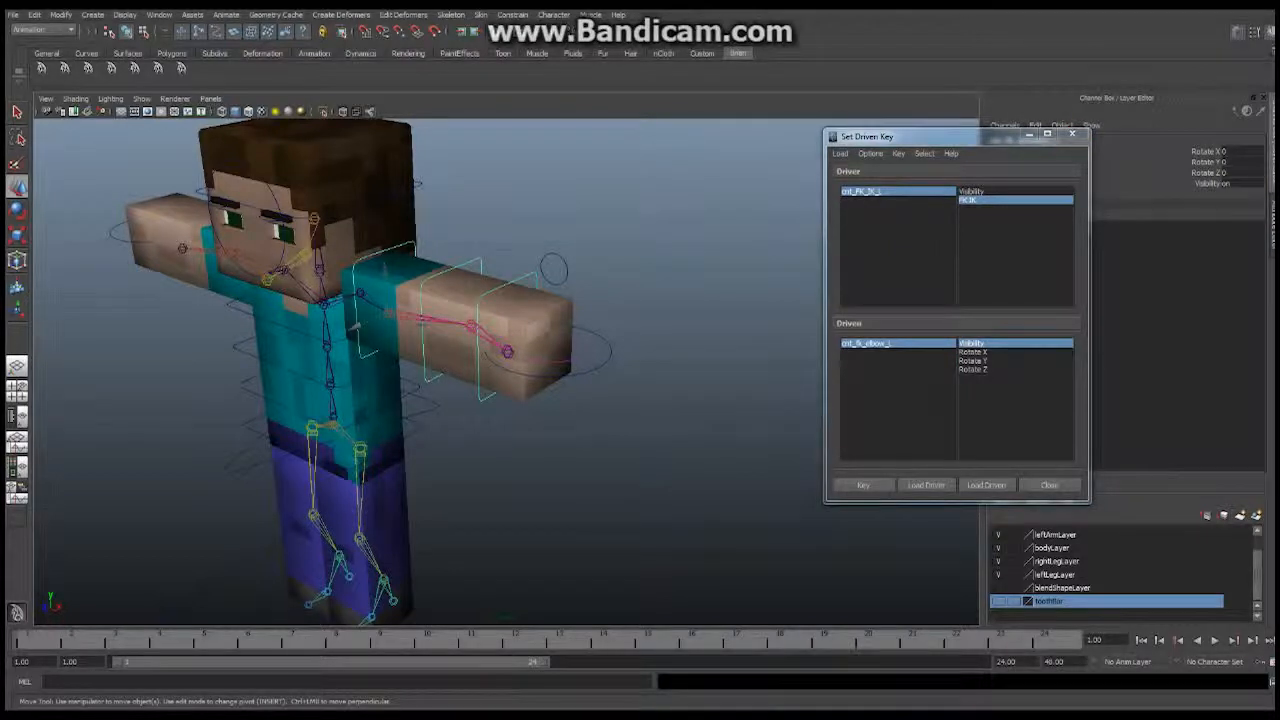
click(990, 486)
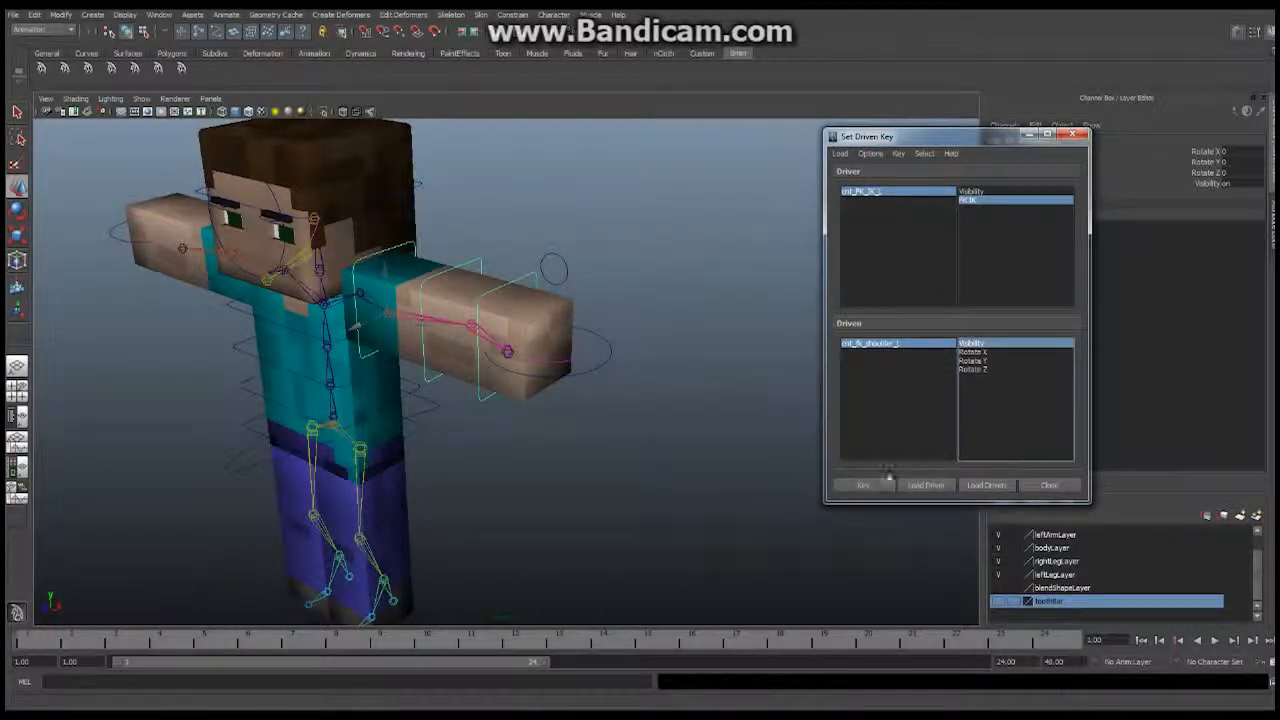
click(863, 485)
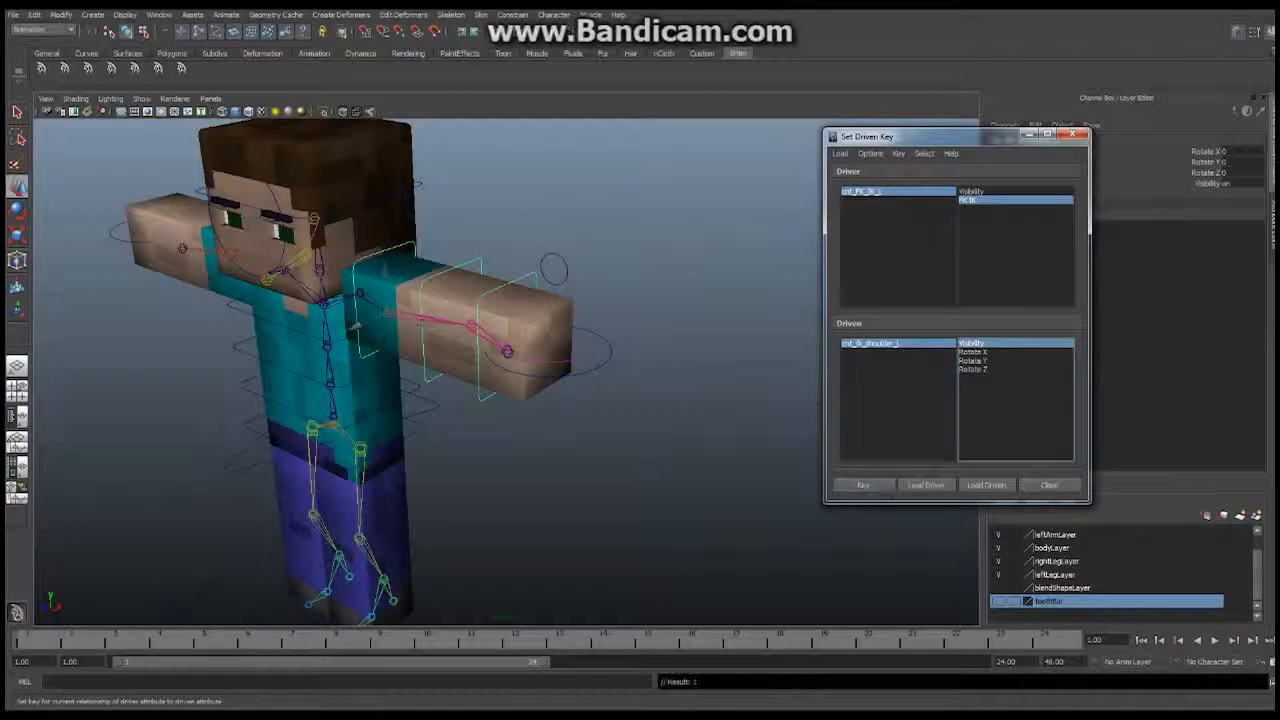
- Set the left arm switch's FK IK to 1 and key the left hand's FK control, cnt_fk_hand_L, with Visibility off
click(583, 354)
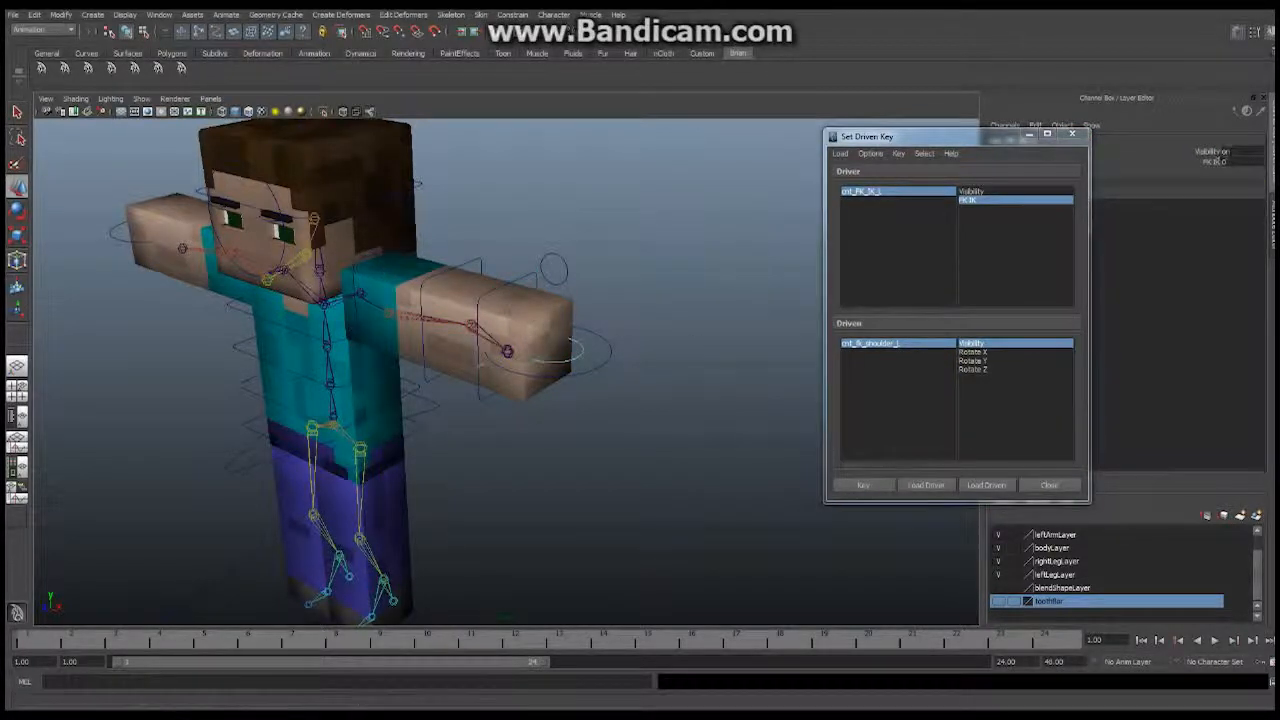
click(1243, 161)
key(Return)
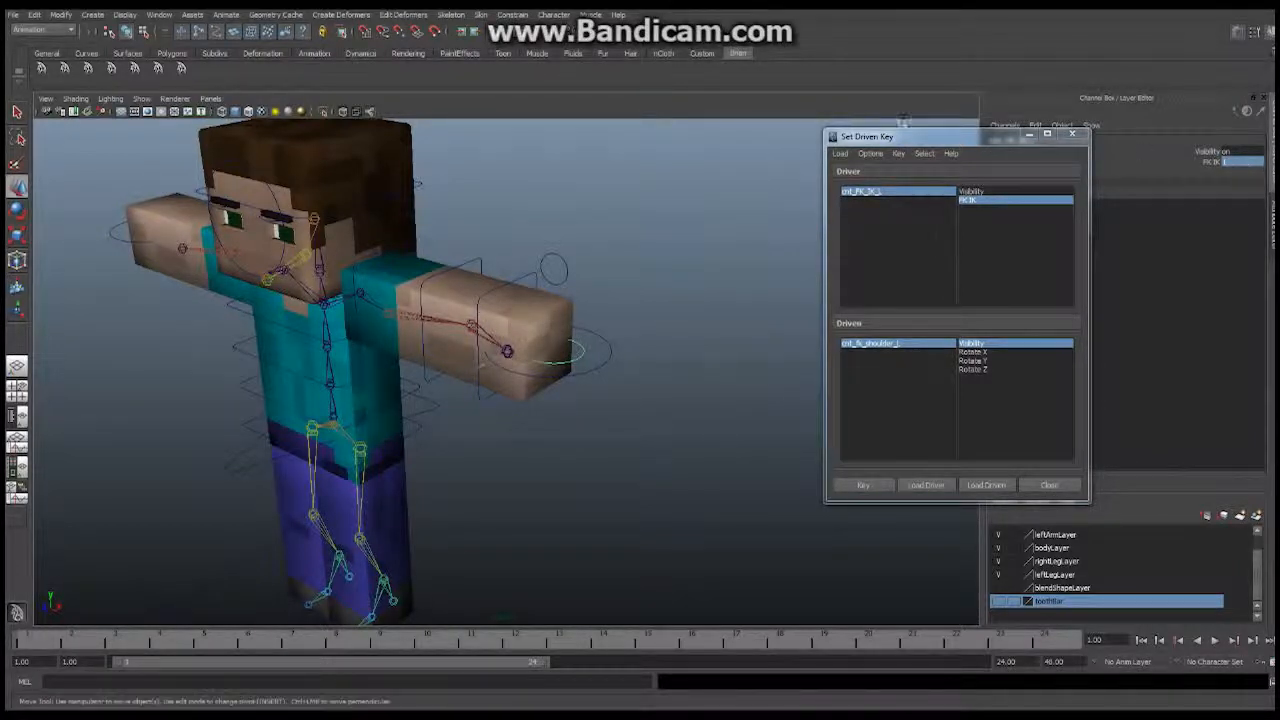
click(529, 276)
click(985, 486)
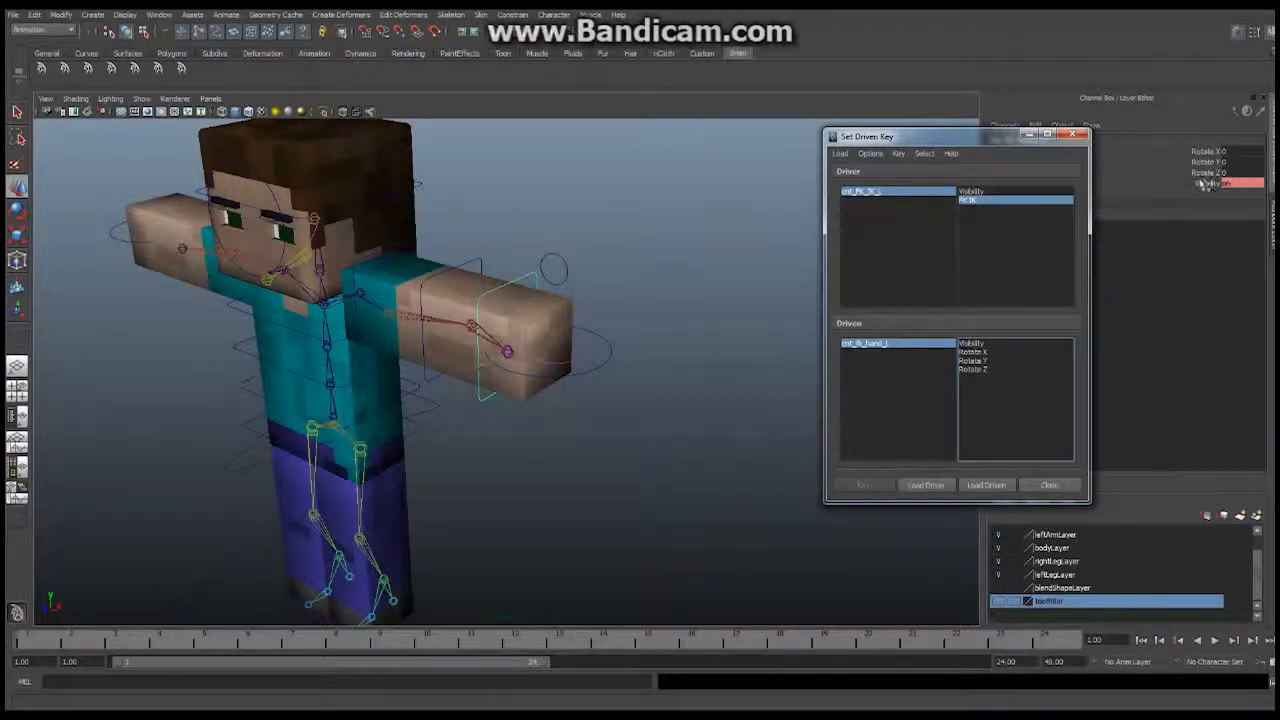
click(1231, 185)
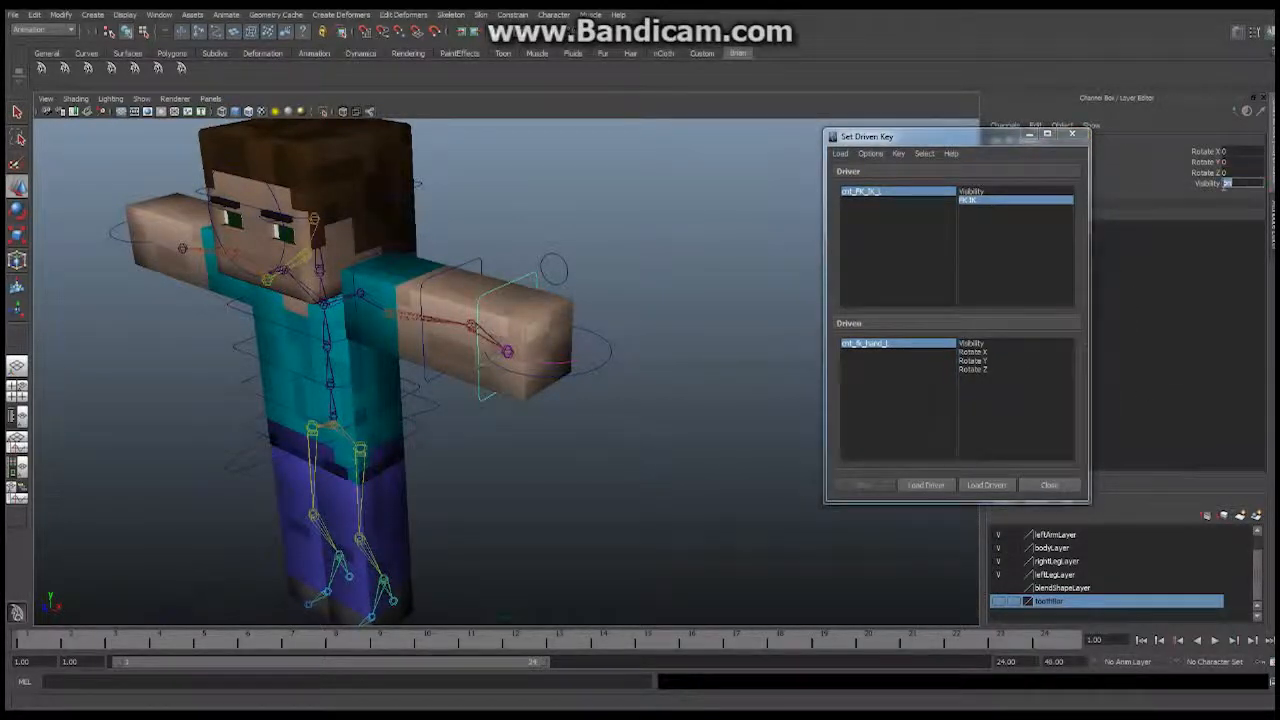
text(0)
key(Return)
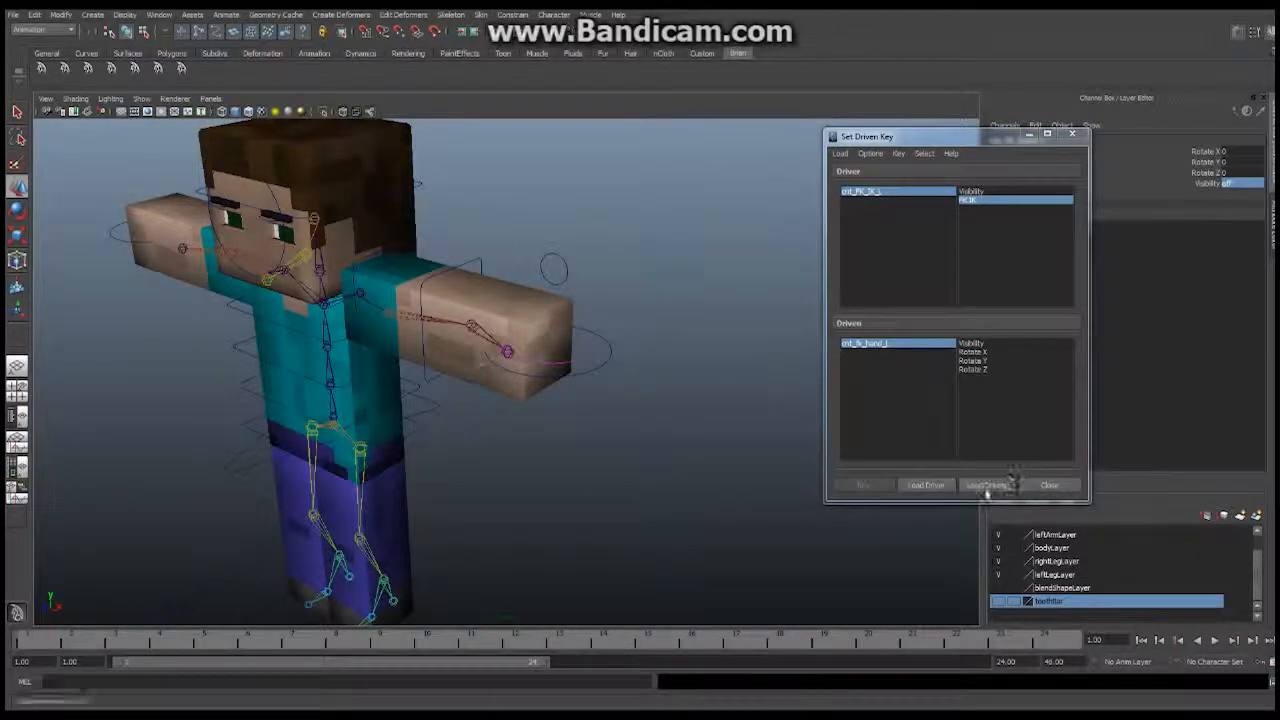
click(971, 343)
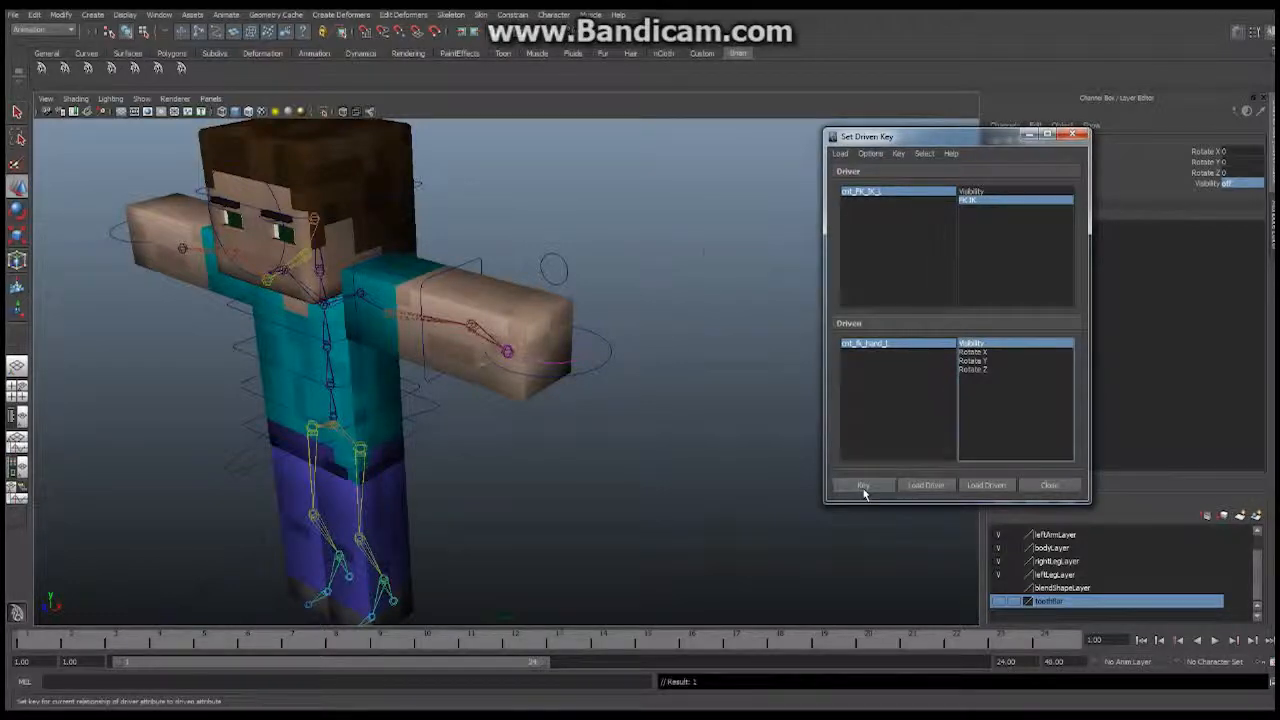
- Load the left elbow's FK control as driven, turn its Visibility off and key it against the FK IK attribute
click(482, 261)
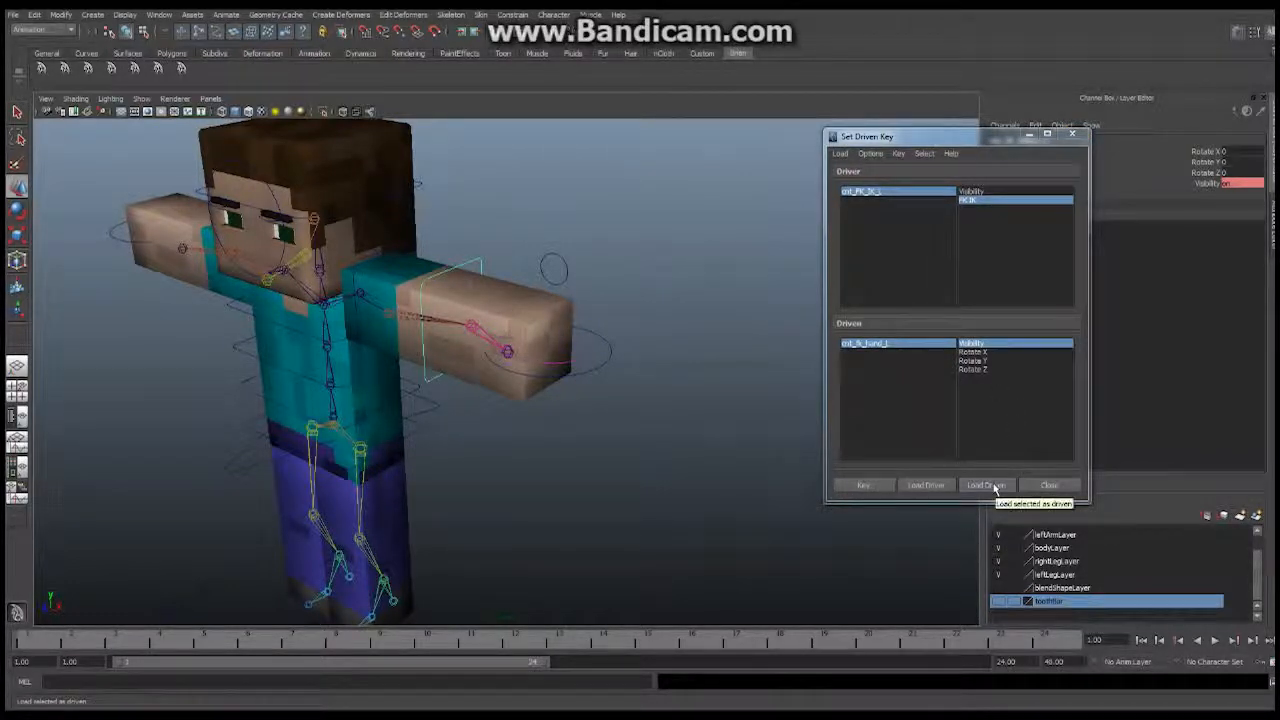
click(986, 485)
double_click(1233, 183)
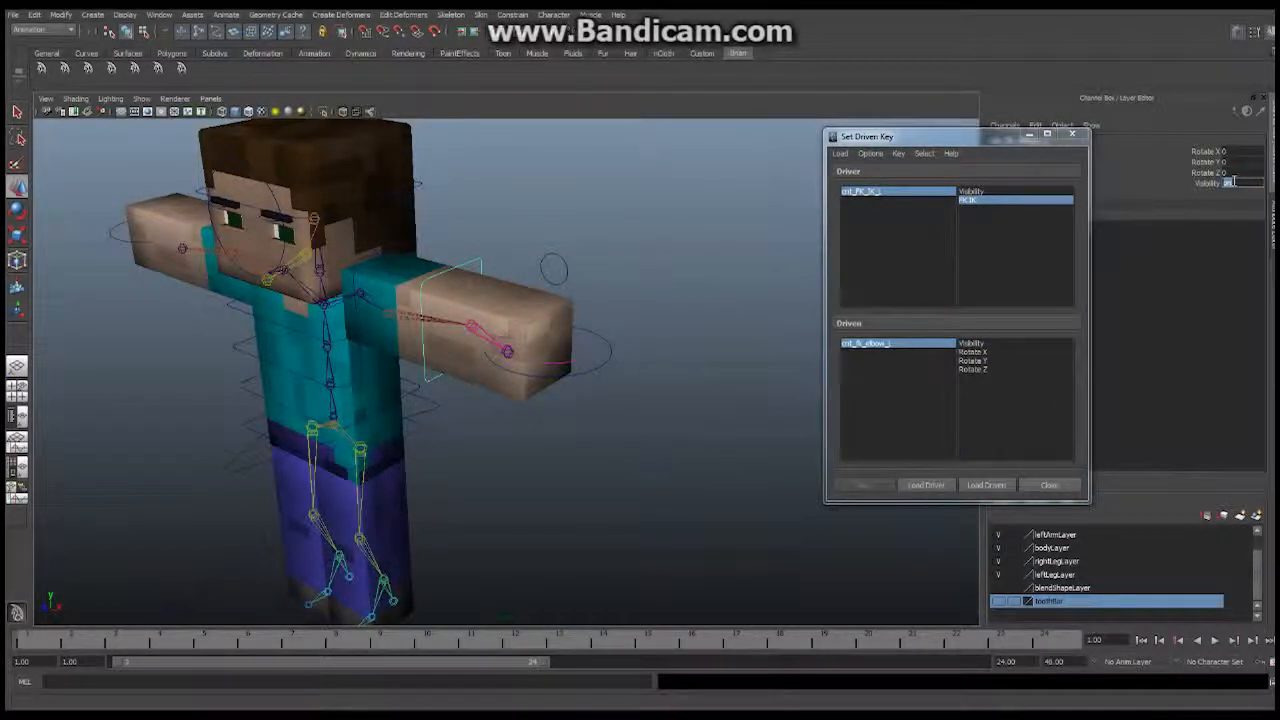
text(off)
key(Return)
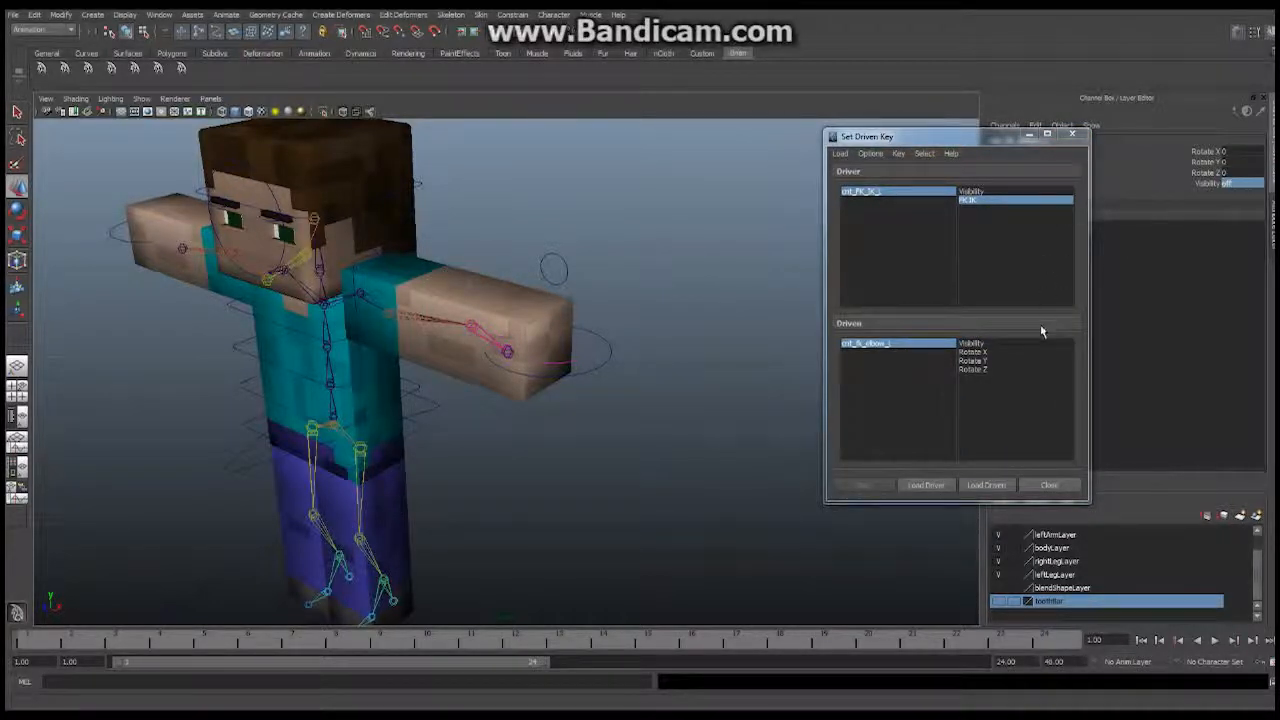
click(975, 343)
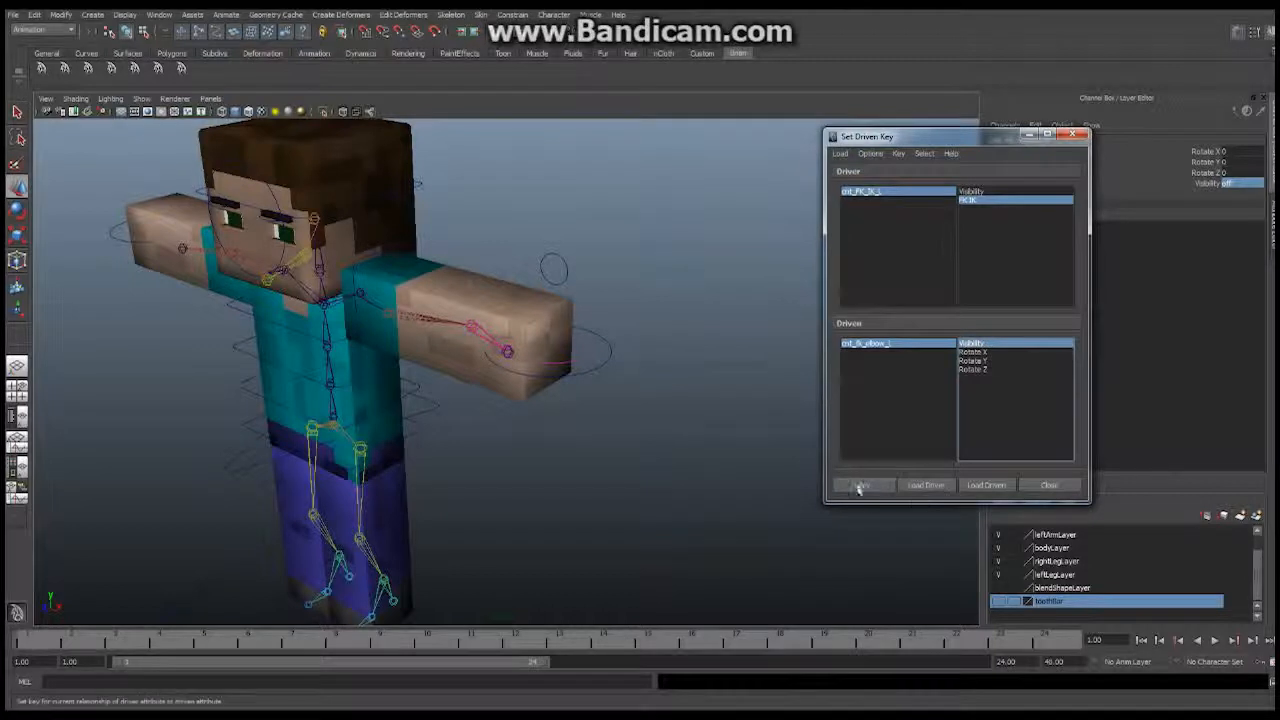
click(864, 487)
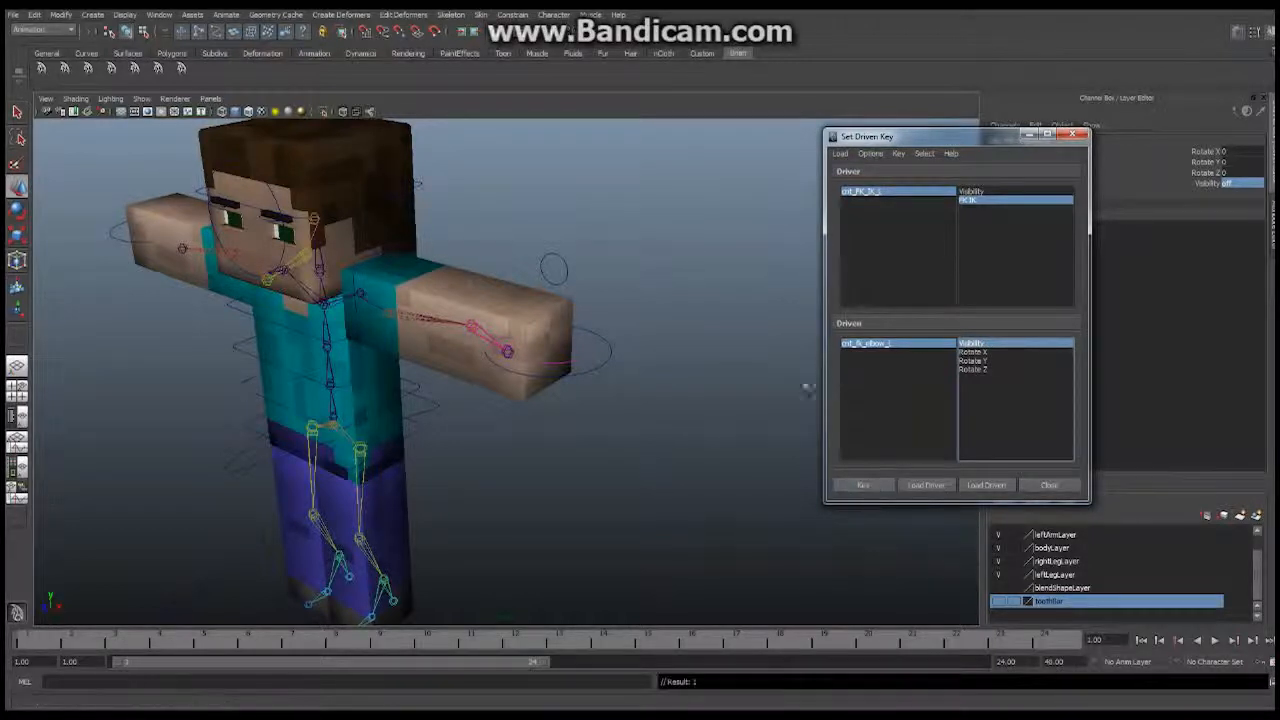
- Turn off the Visibility of the left shoulder's FK control, load it as driven and key it against the FK IK attribute
click(413, 243)
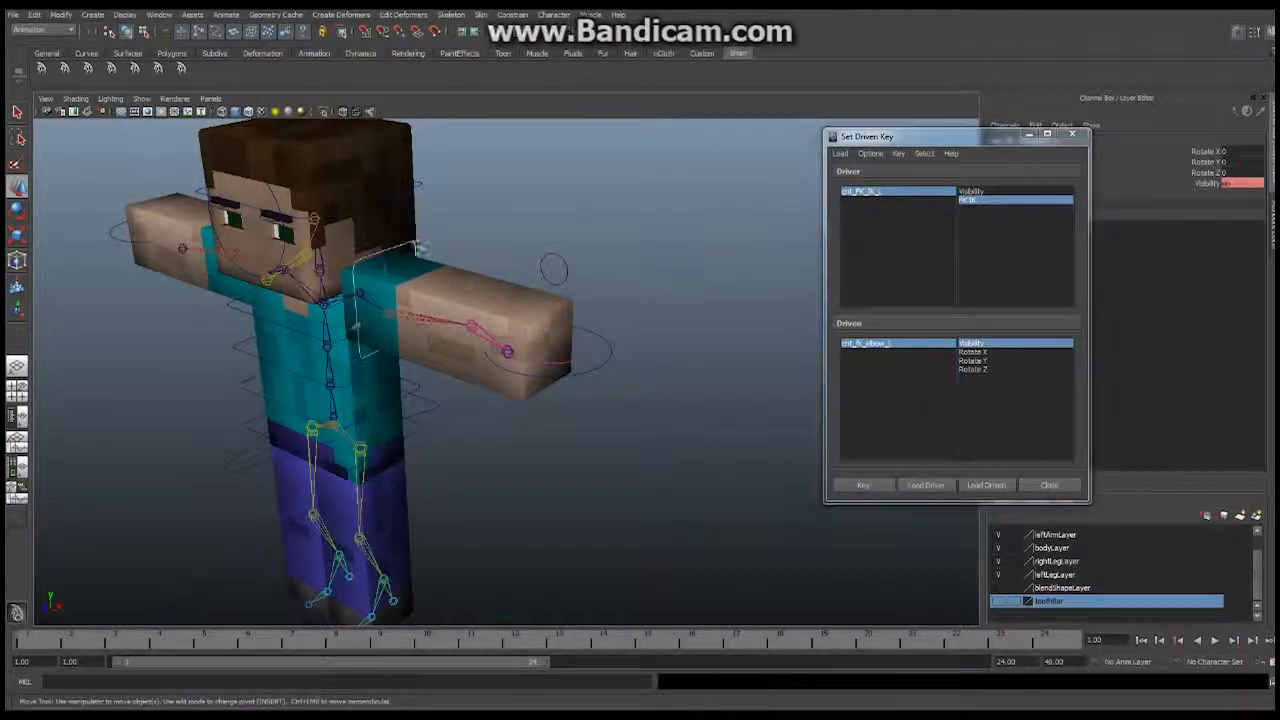
double_click(1236, 185)
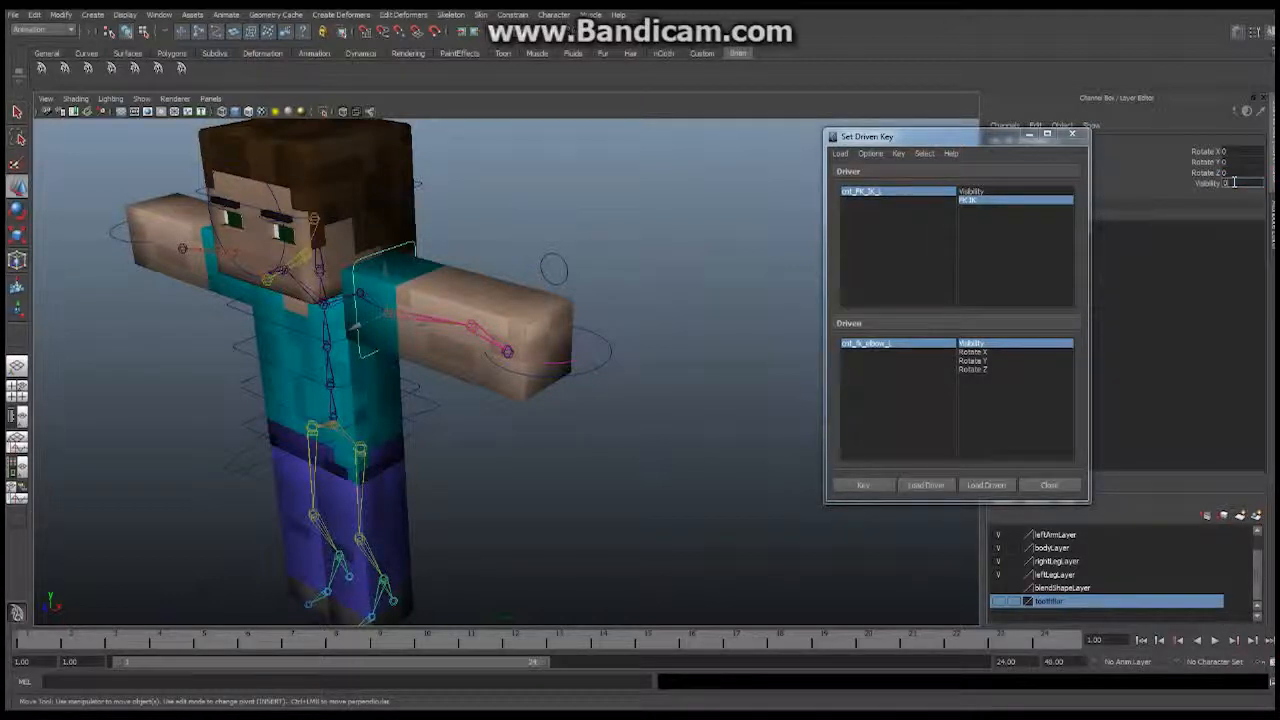
key(Return)
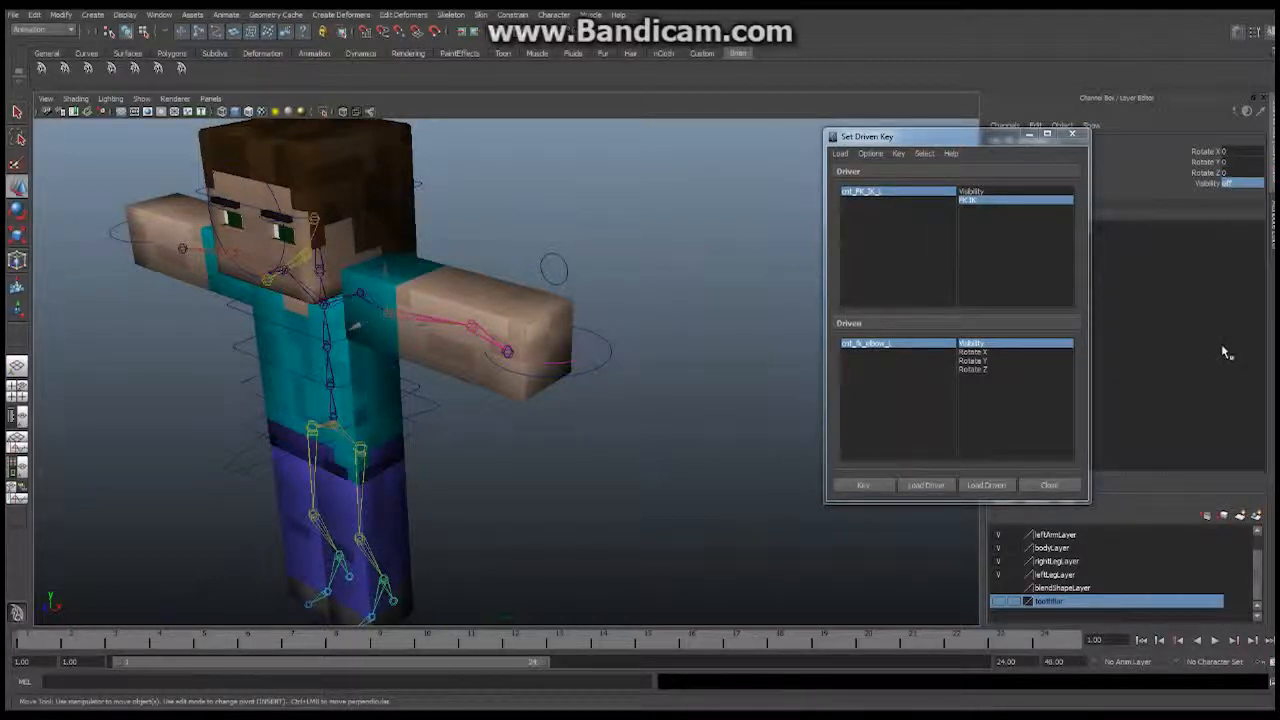
click(986, 485)
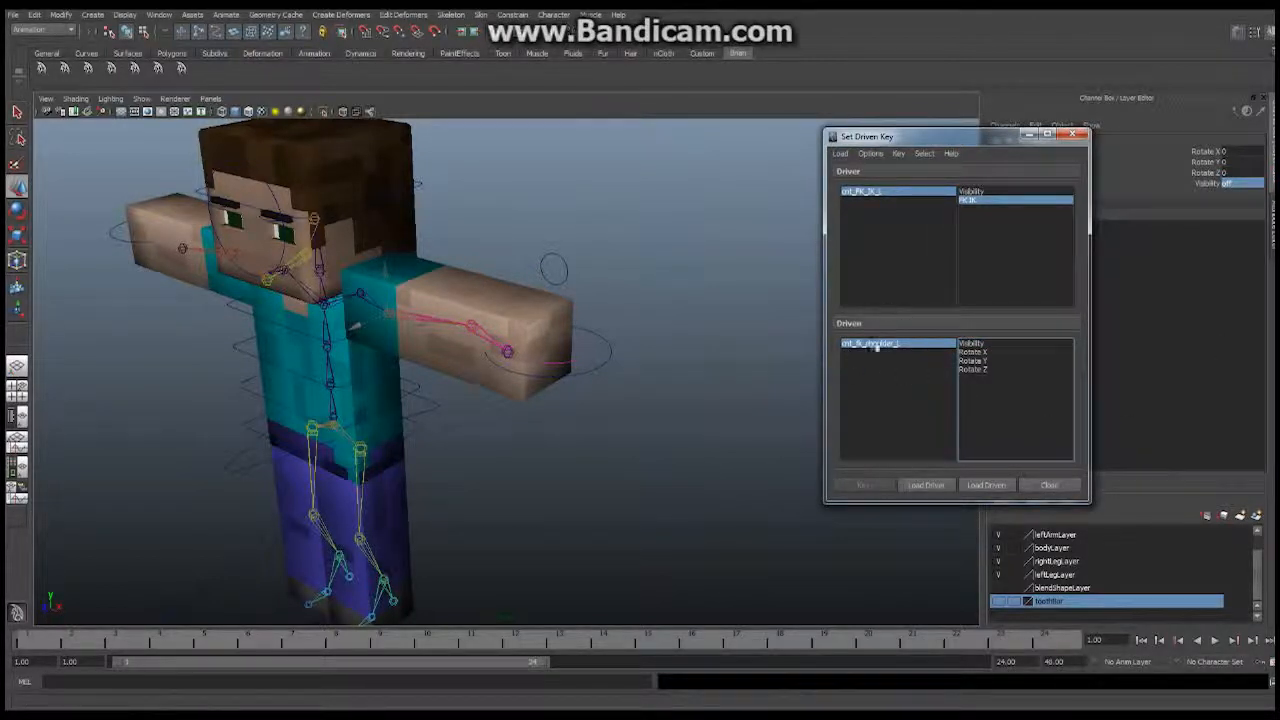
click(1003, 344)
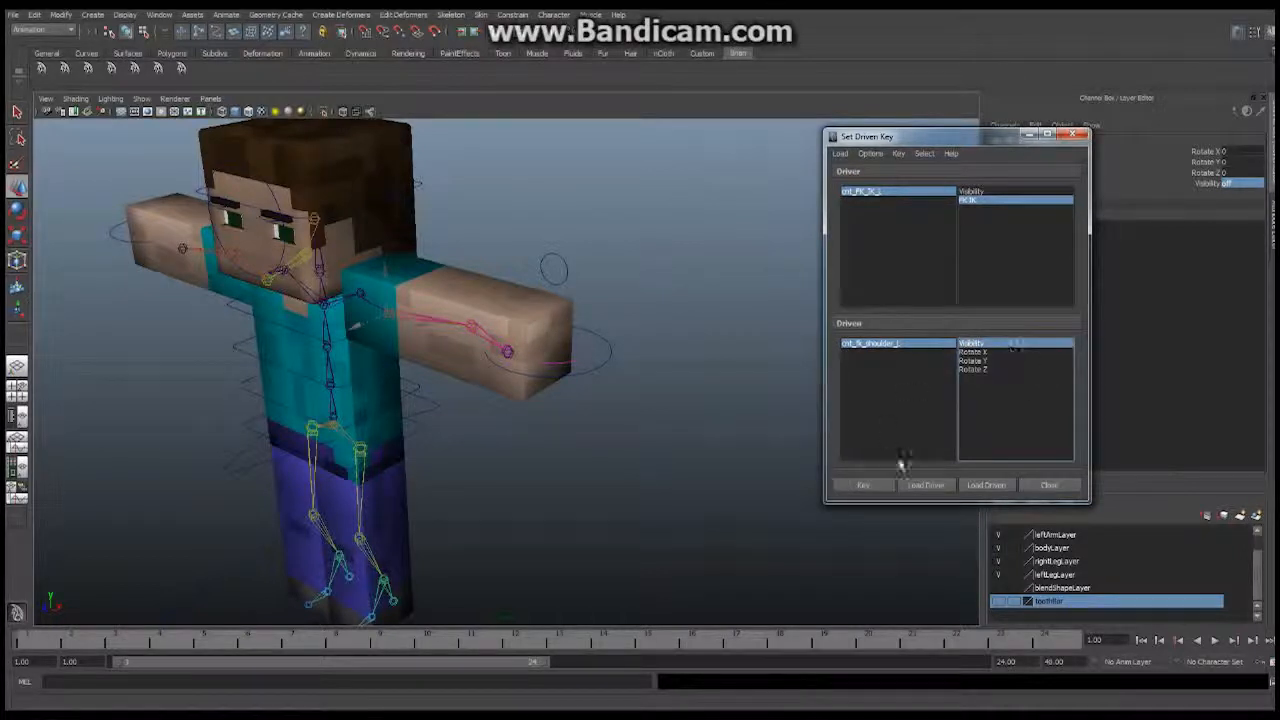
click(864, 486)
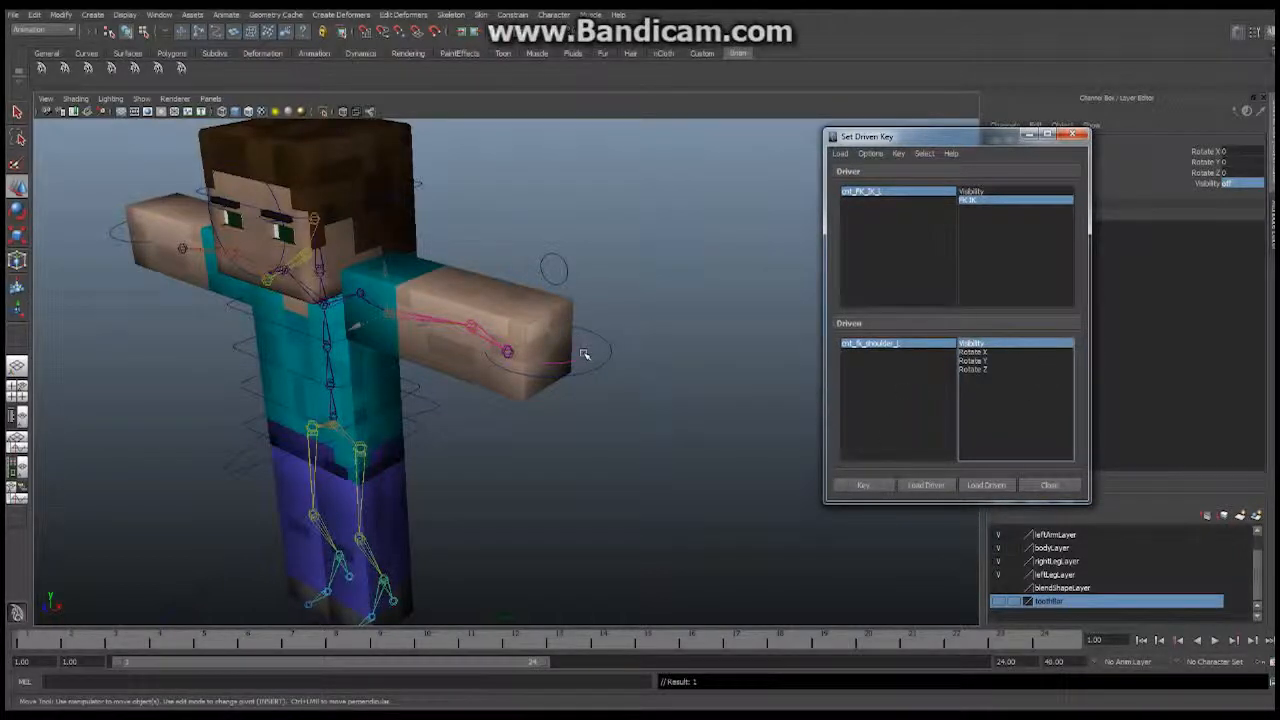
- Scrub the left arm switch's FK IK value between 1 and 0 to test the visibility of the FK controls
click(586, 357)
click(1212, 161)
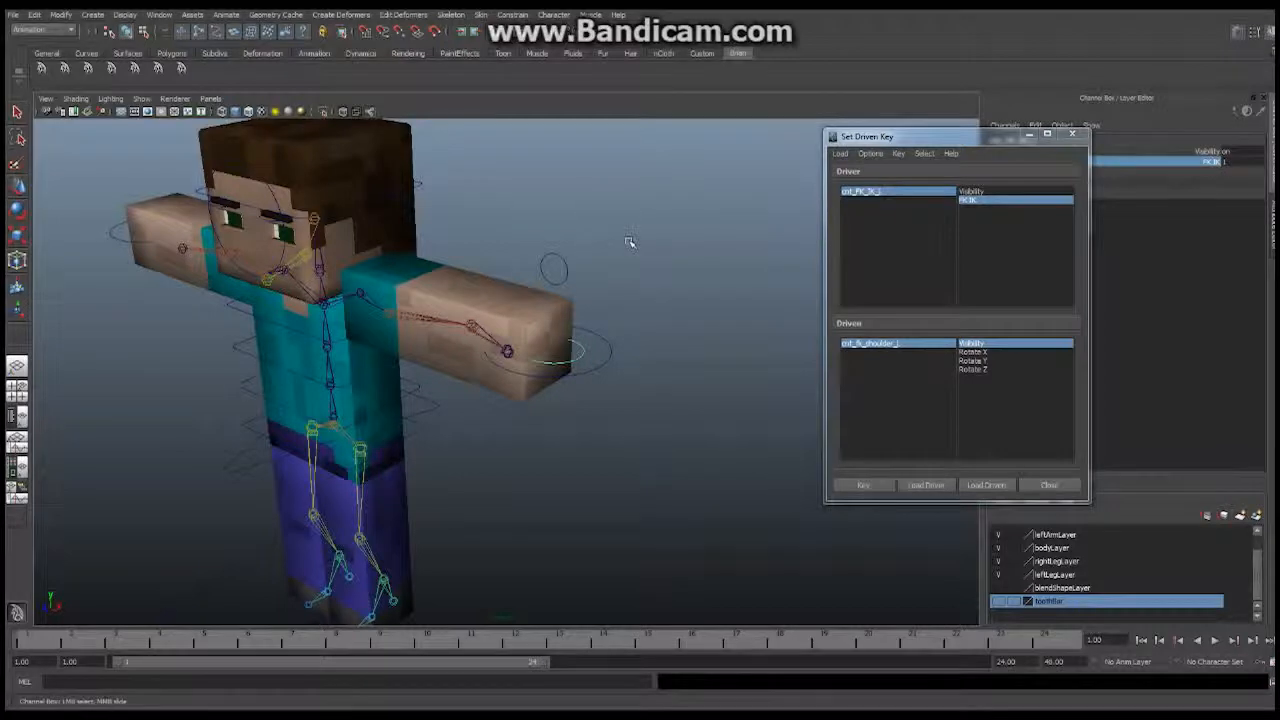
middle_drag(626, 241, 638, 247)
middle_drag(768, 216, 752, 215)
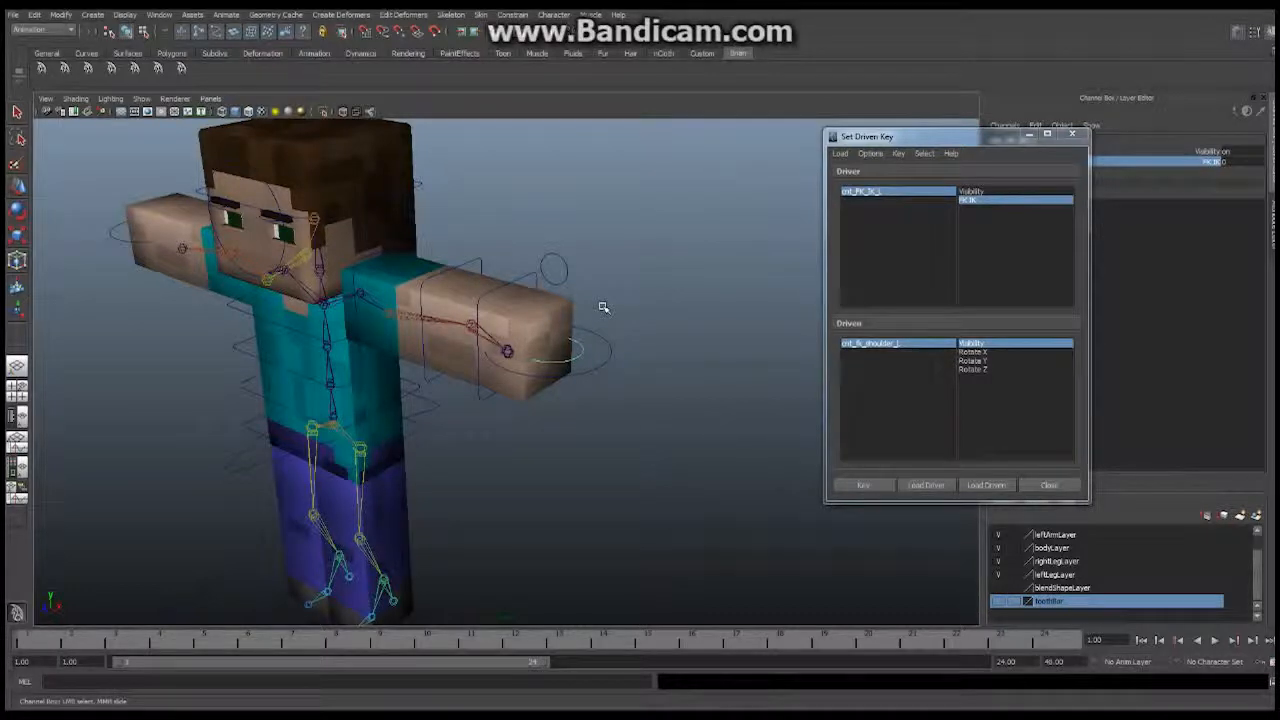
- Set the left arm switch's FK IK to 1 and key the left hand's IK control, cnt_ik_hand_L, with Visibility on
alt+drag(637, 315, 606, 320)
key(w)
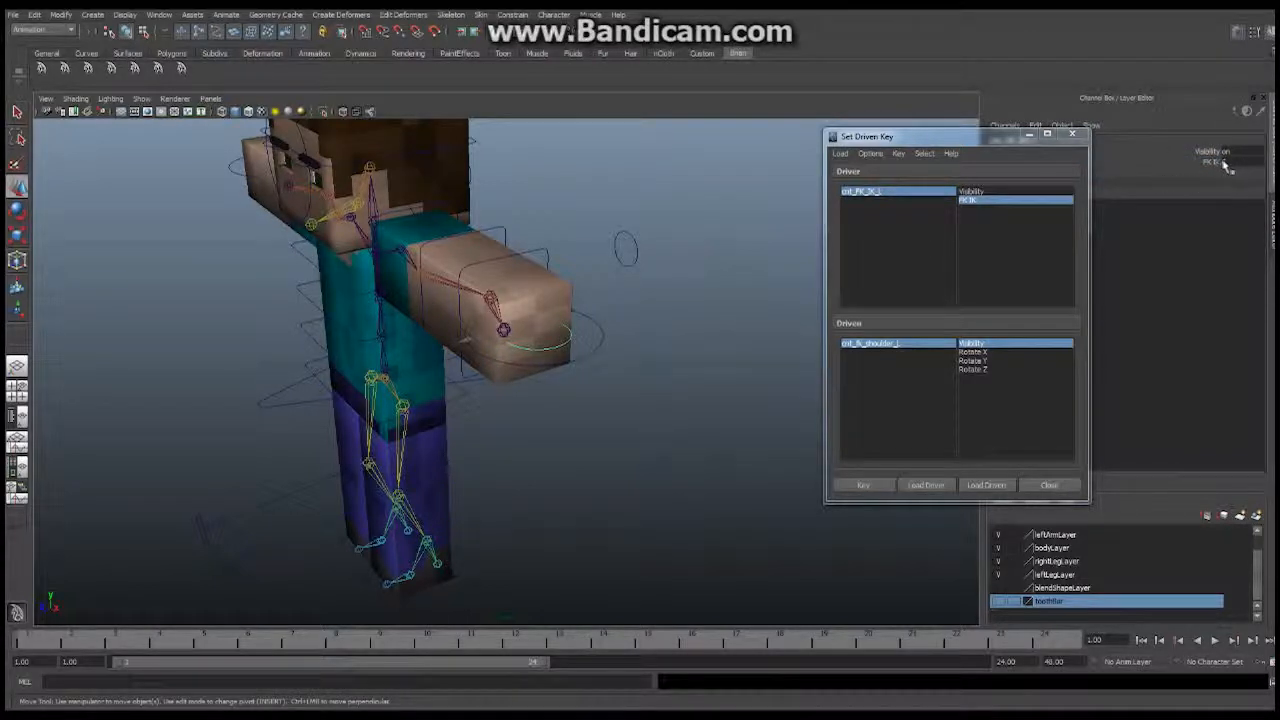
click(1224, 162)
text(1)
key(Return)
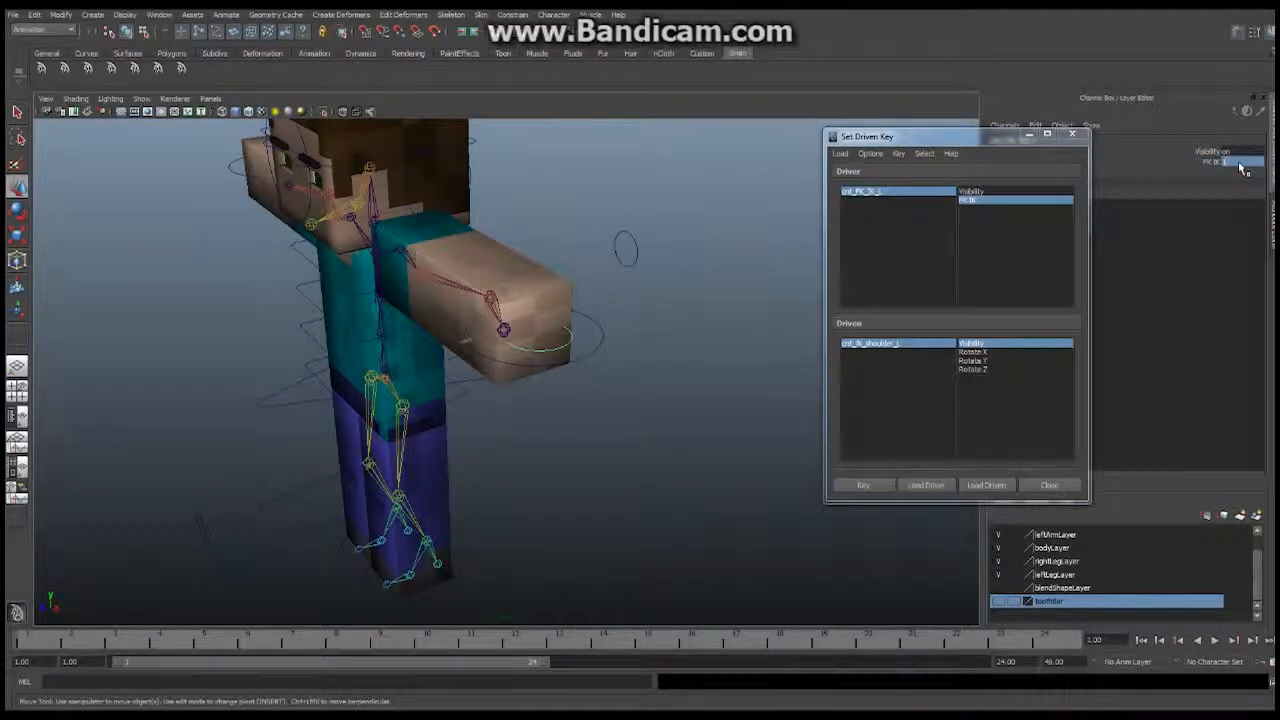
click(605, 333)
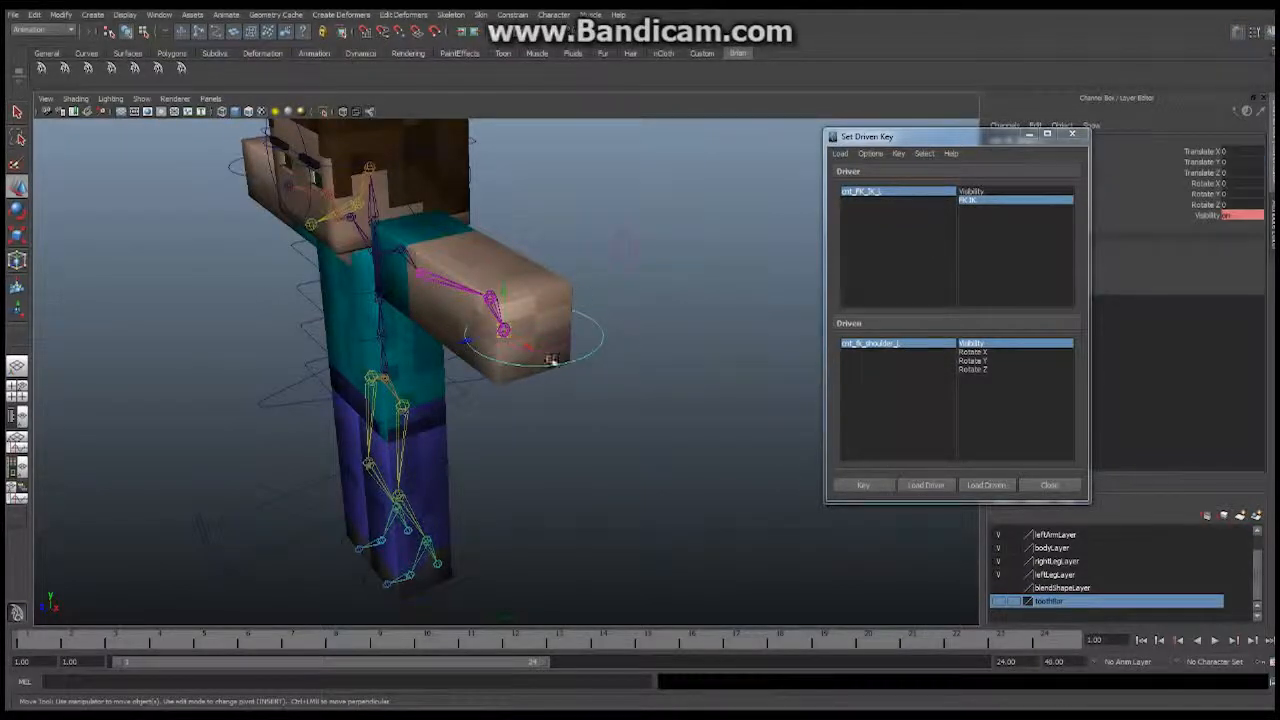
click(987, 485)
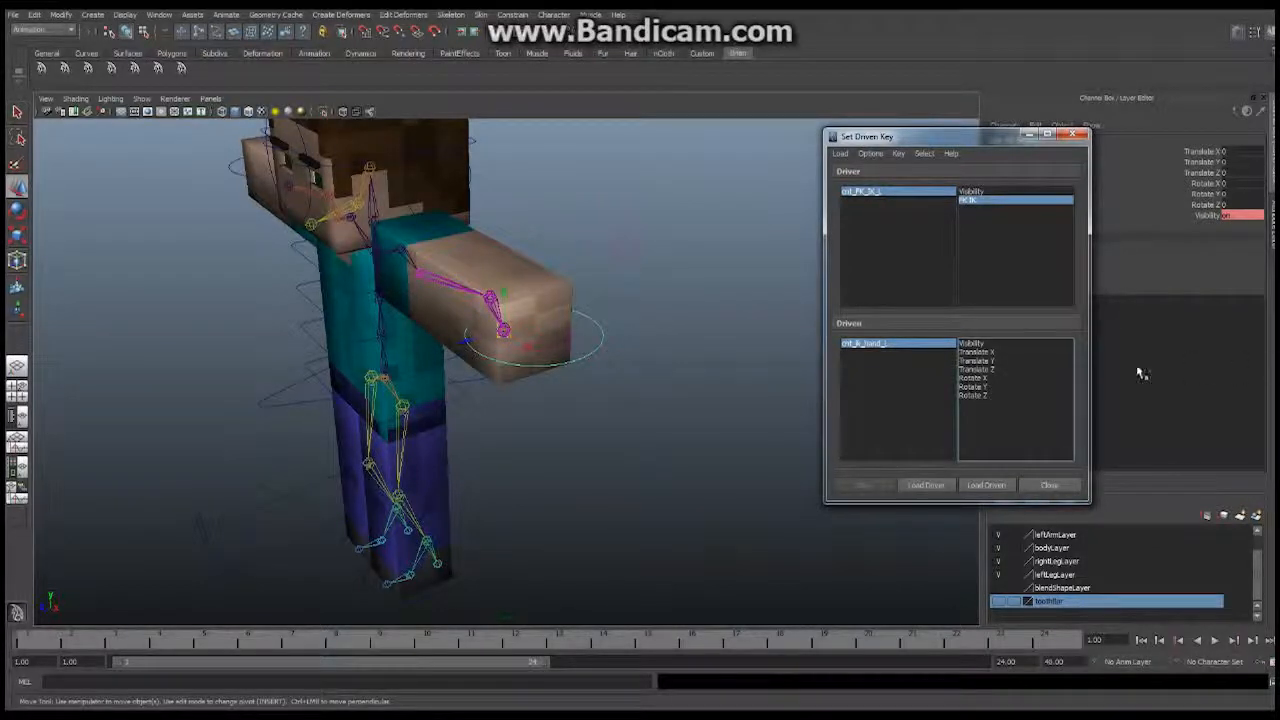
click(981, 345)
click(866, 486)
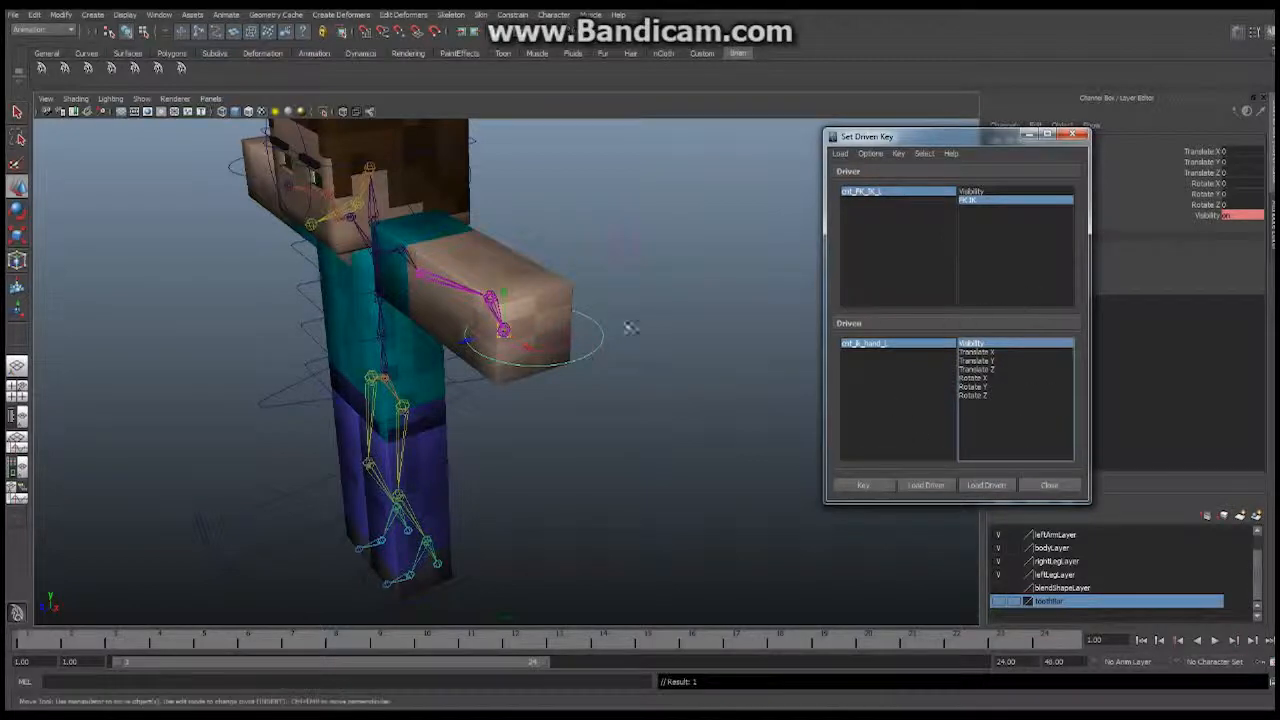
- Set the left arm switch's FK IK to 0 and key the left hand's IK control with Visibility off
click(572, 340)
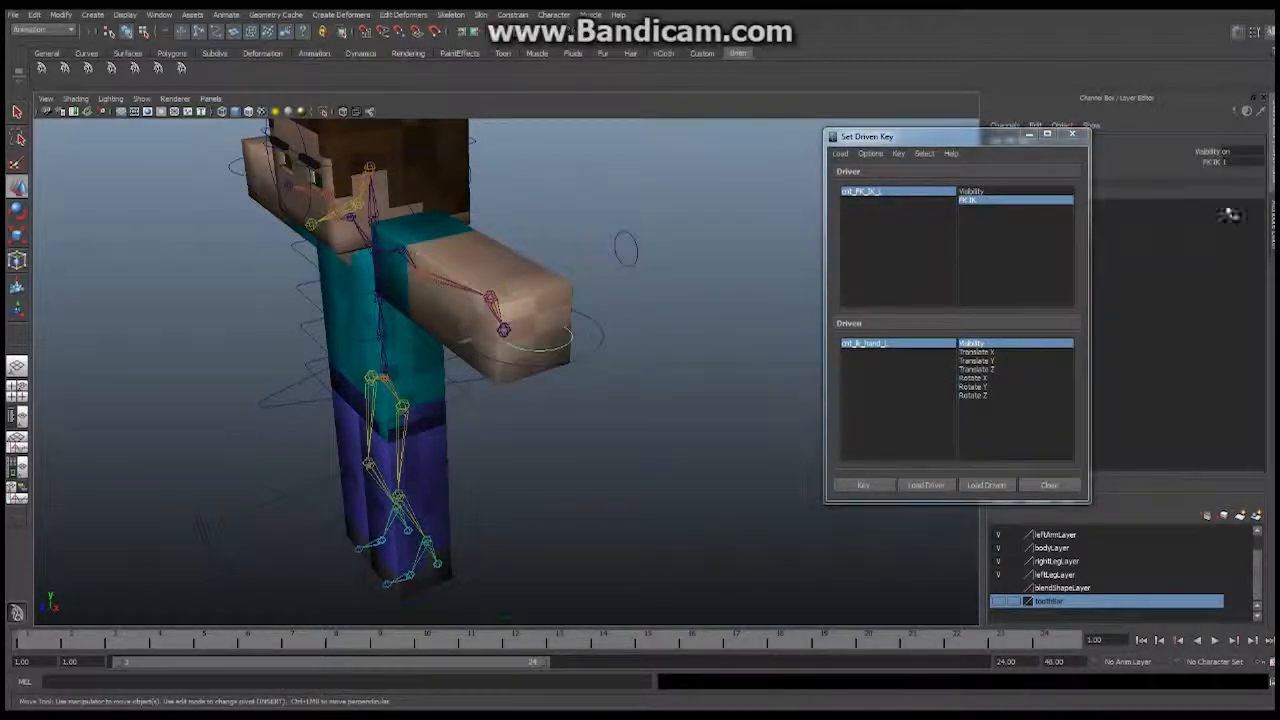
click(1240, 163)
click(1240, 162)
text(0)
key(Return)
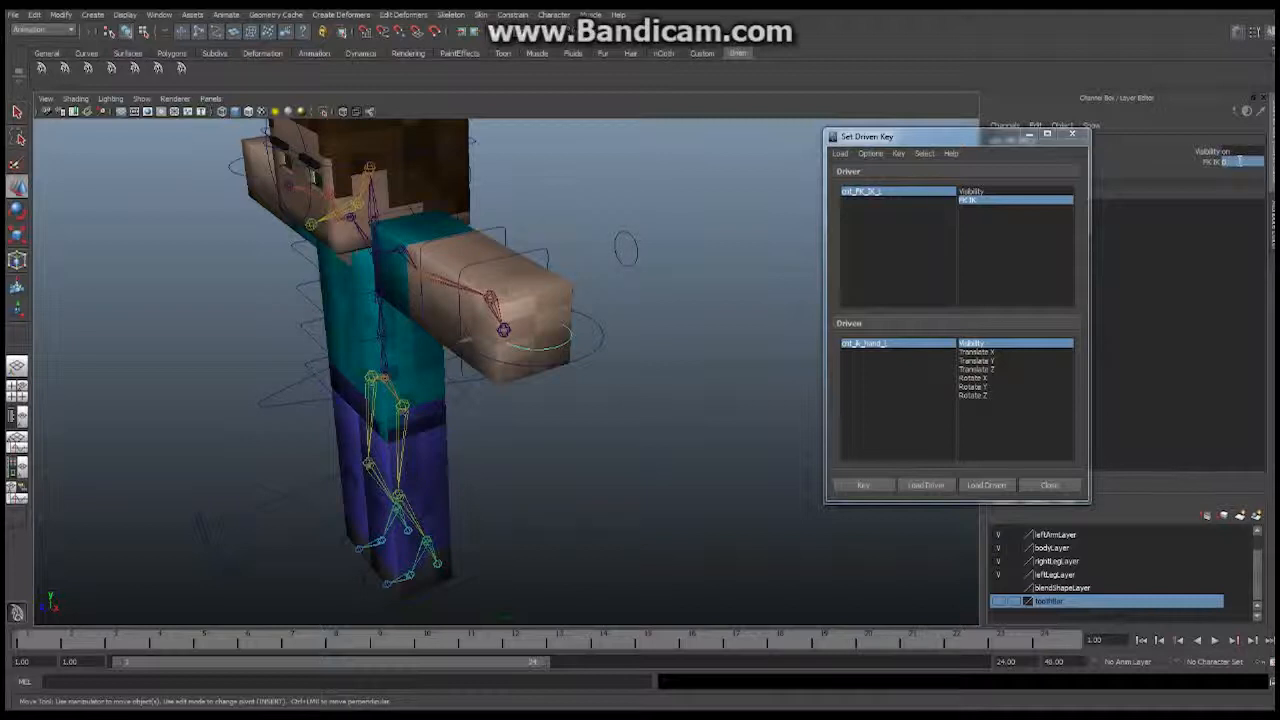
click(602, 333)
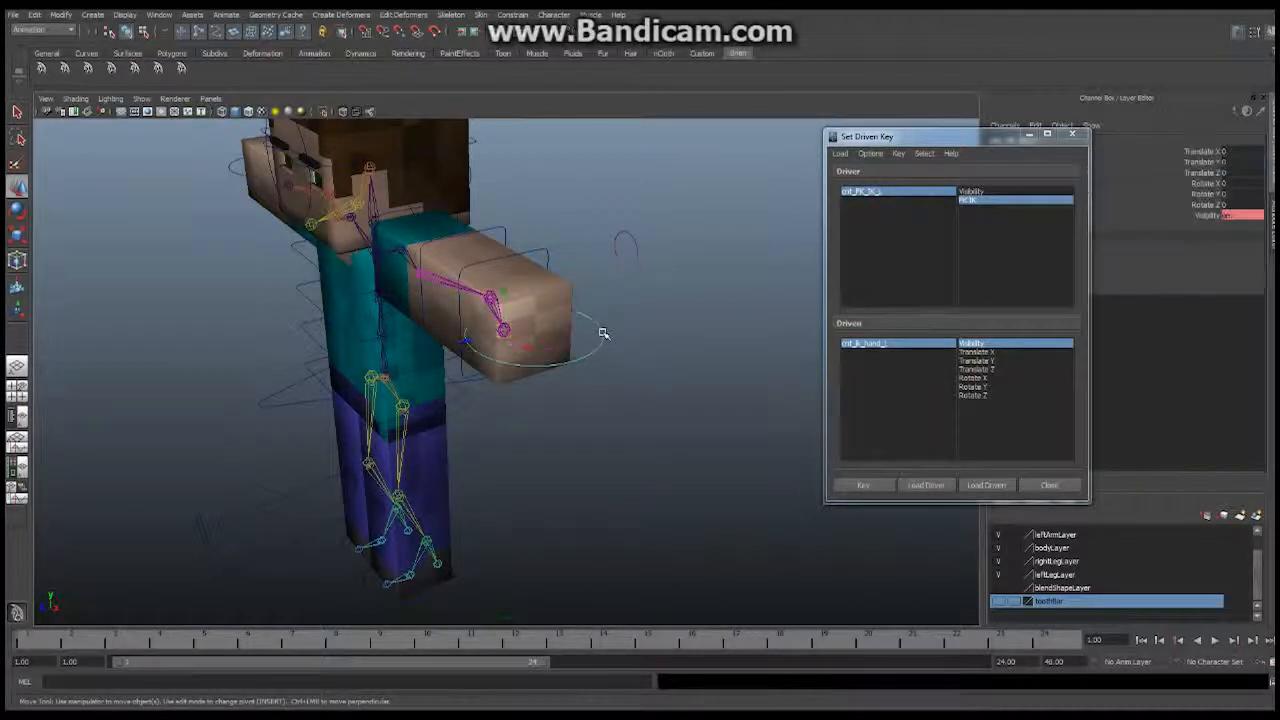
click(1232, 216)
text(0)
key(Return)
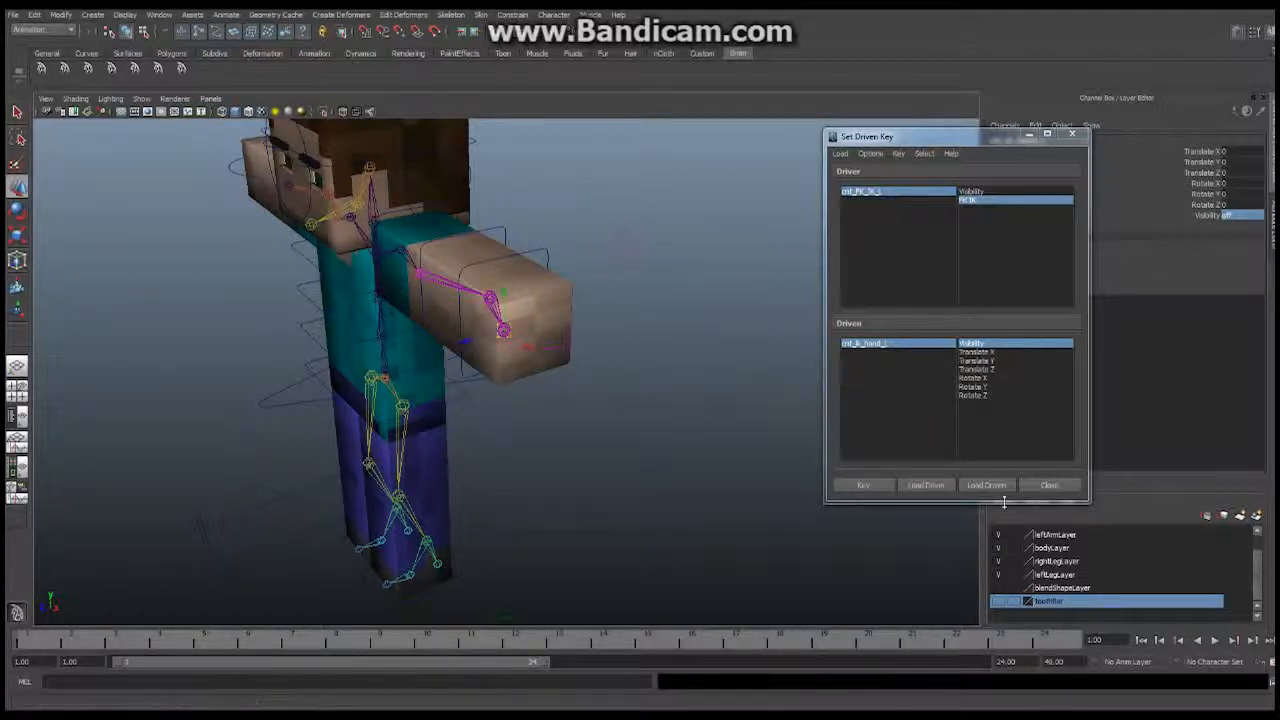
click(870, 487)
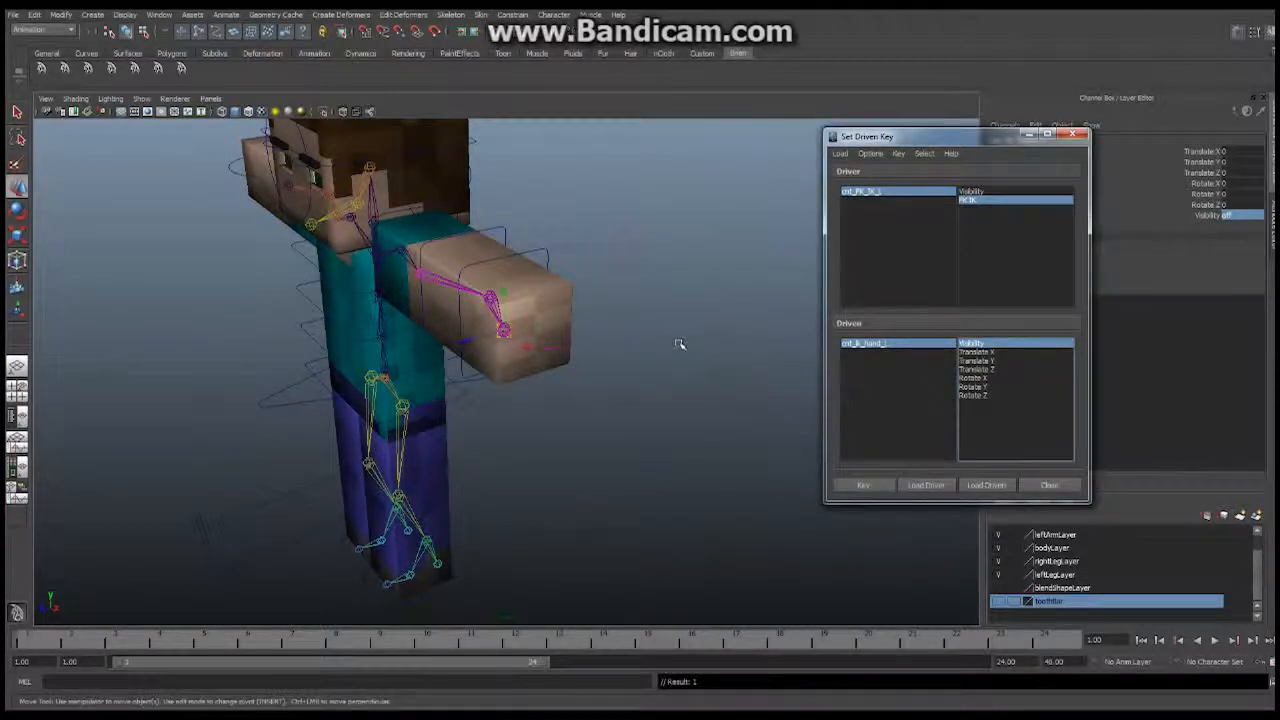
- Scrub the left arm switch's FK IK value to test the left hand's IK control visibility, leaving it at 1
alt+drag(679, 344, 540, 355)
click(1210, 215)
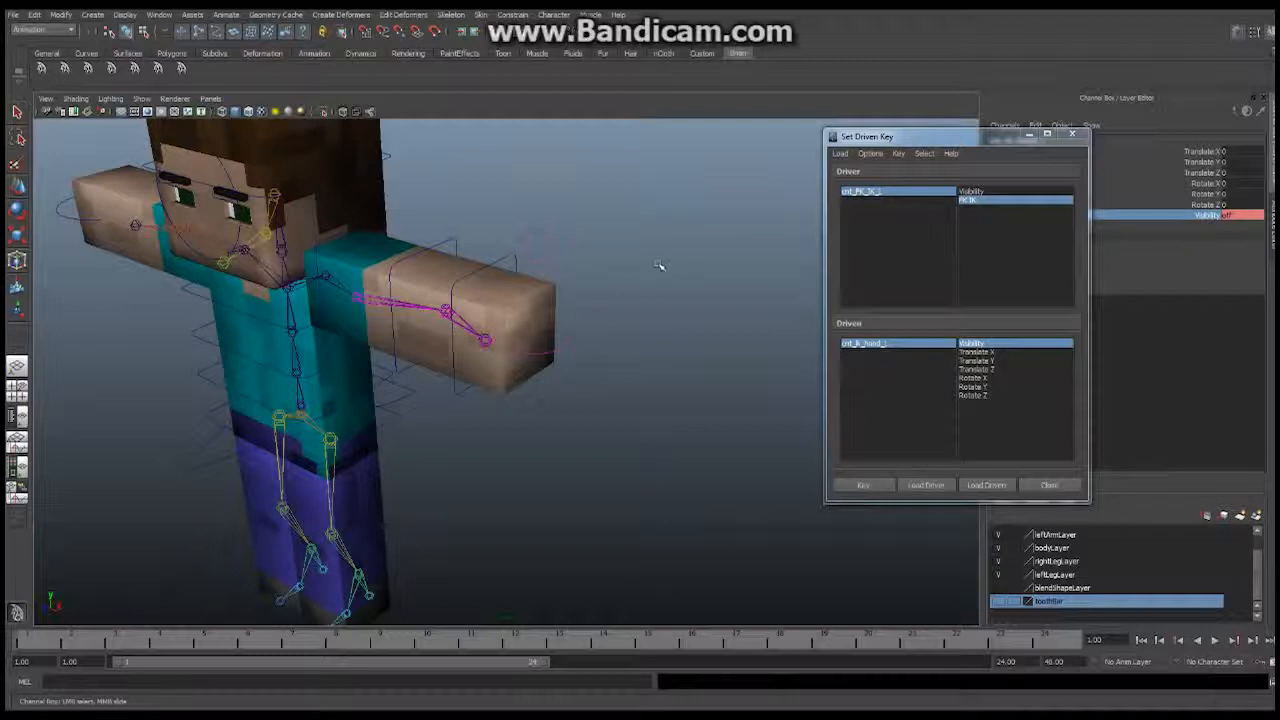
click(565, 340)
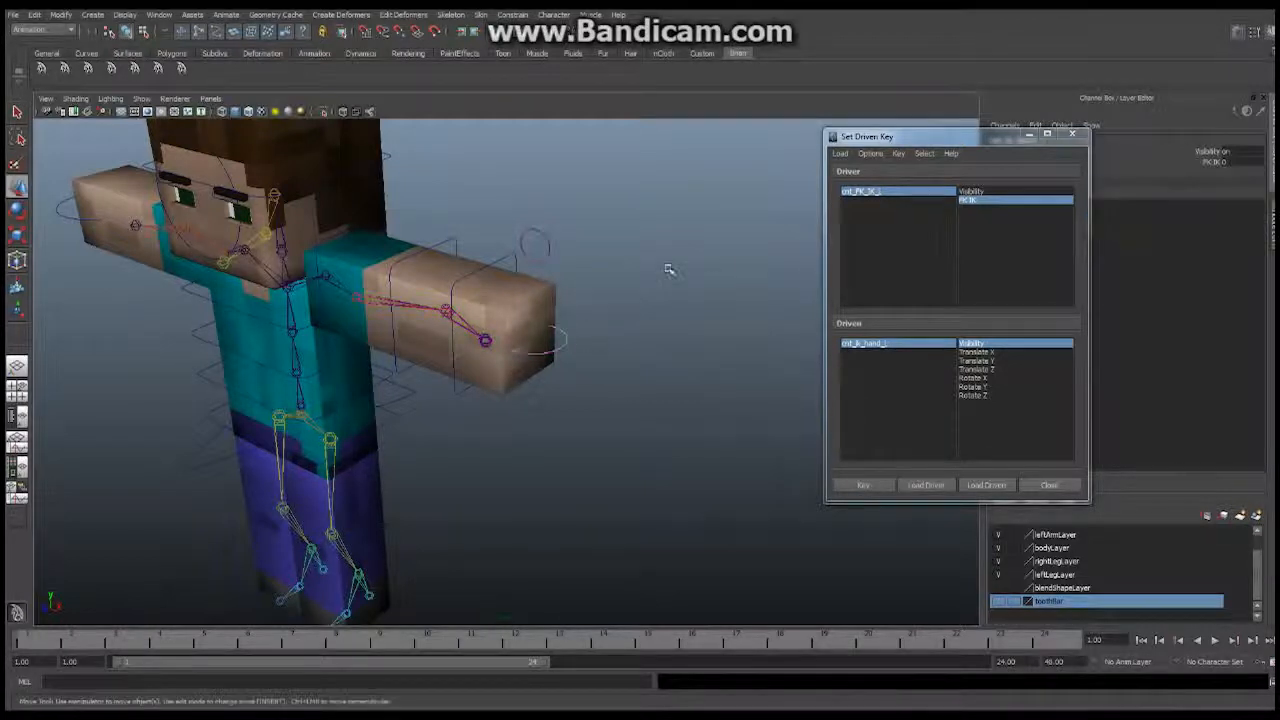
click(1215, 161)
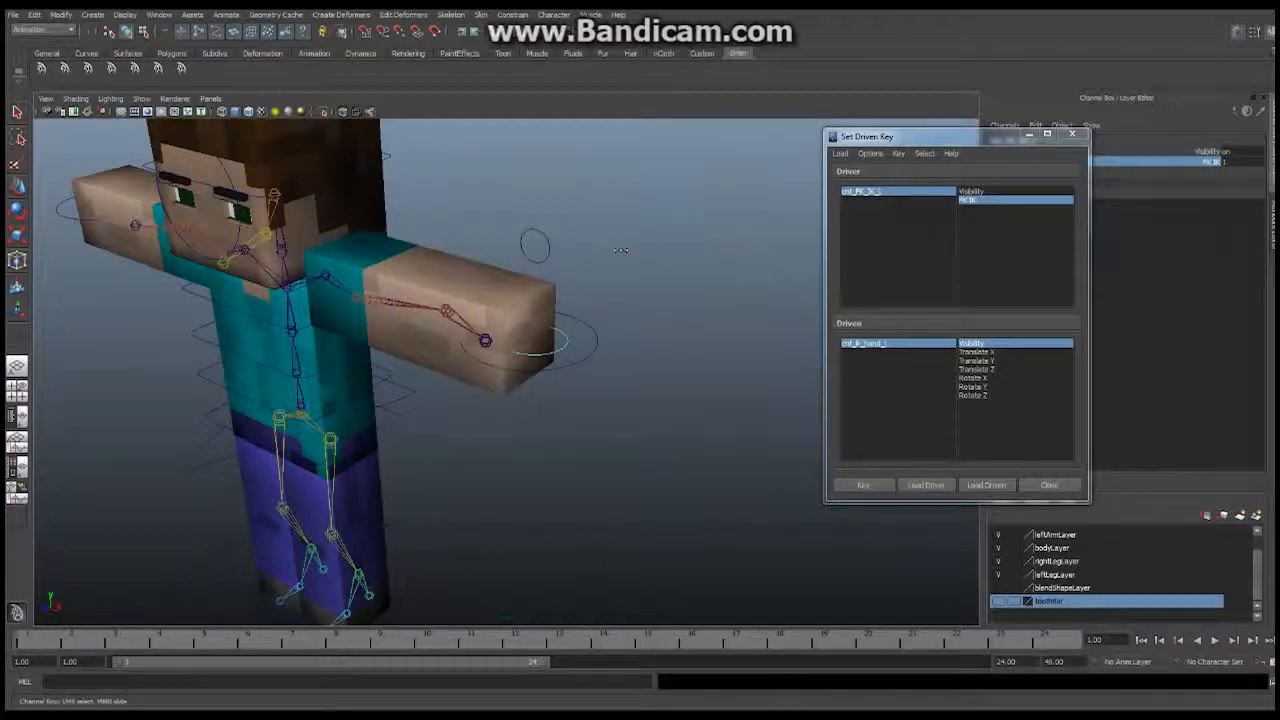
middle_drag(620, 250, 625, 255)
- Load the left arm's pole vector control, cnt_pv_arm_L, as driven and key its Visibility on with FK IK at 1
alt+drag(687, 262, 595, 250)
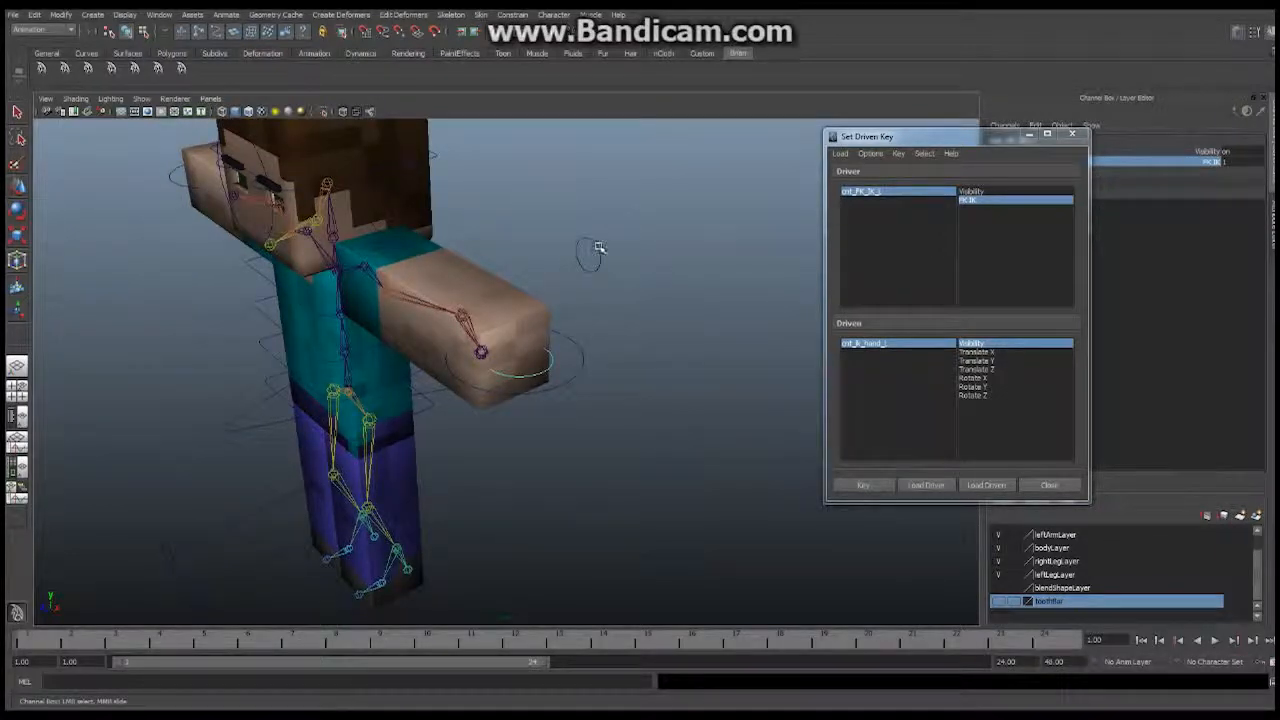
click(596, 245)
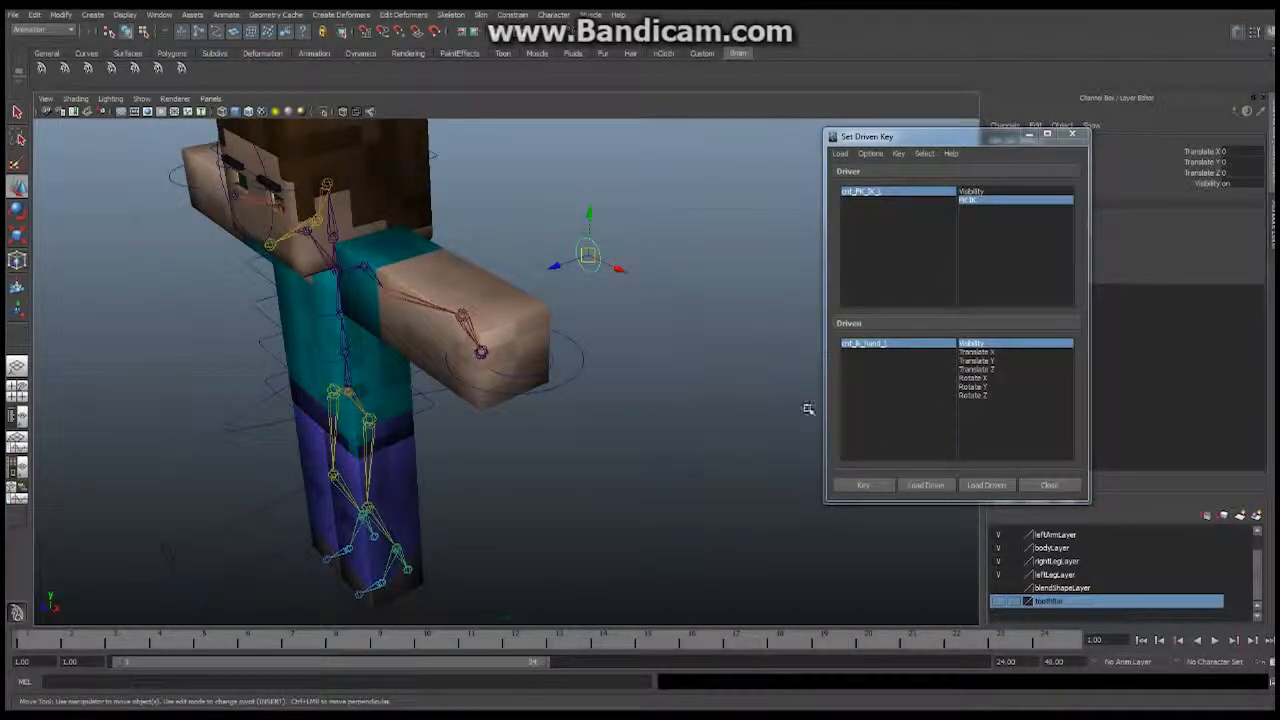
click(997, 488)
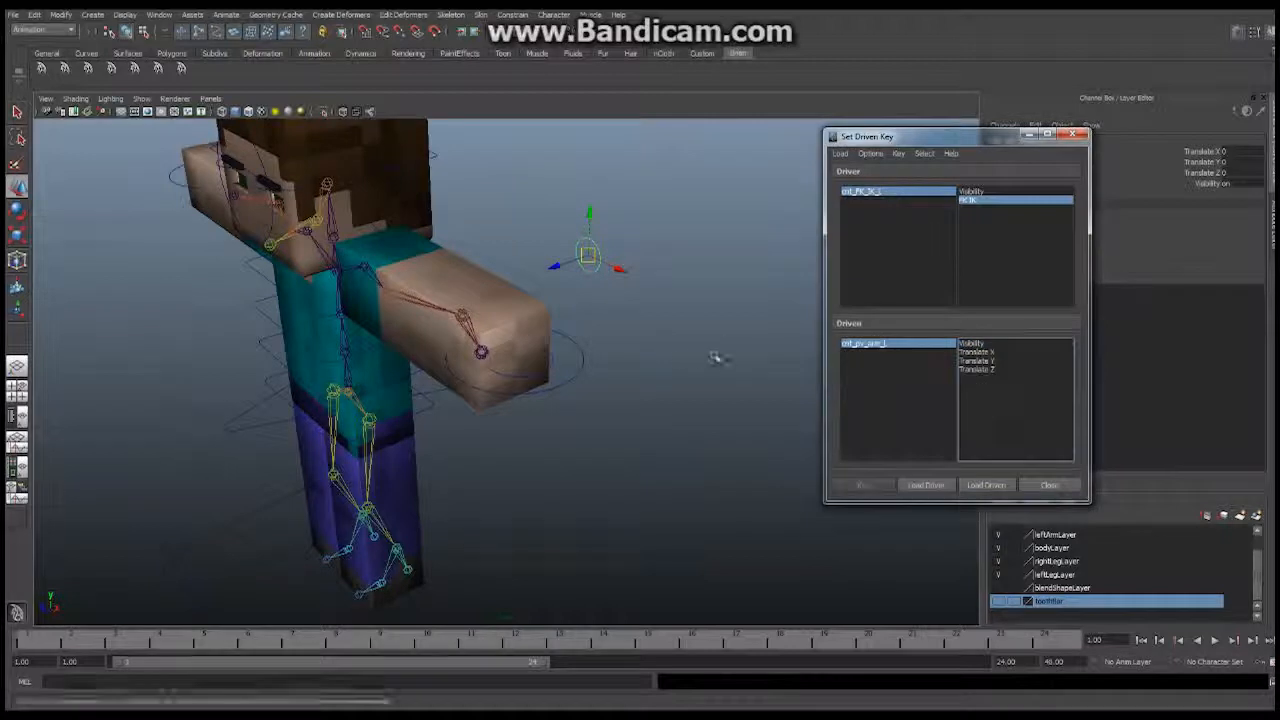
click(580, 370)
click(1228, 215)
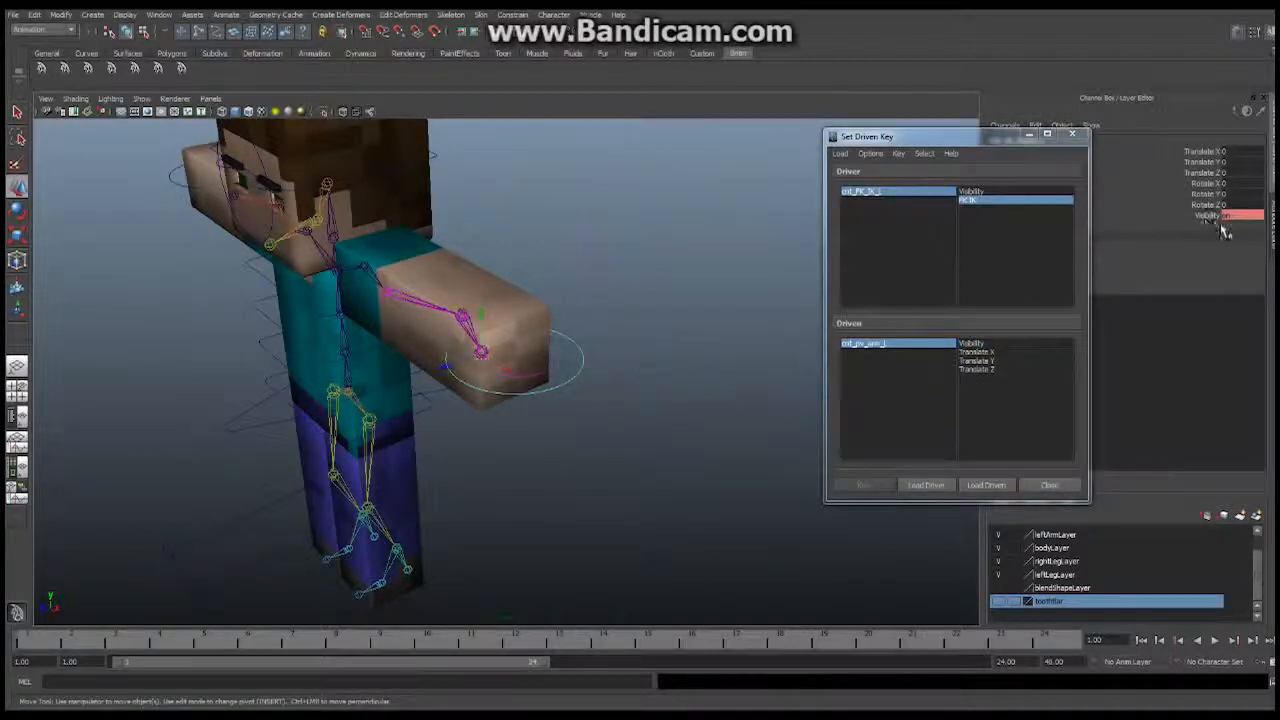
click(545, 374)
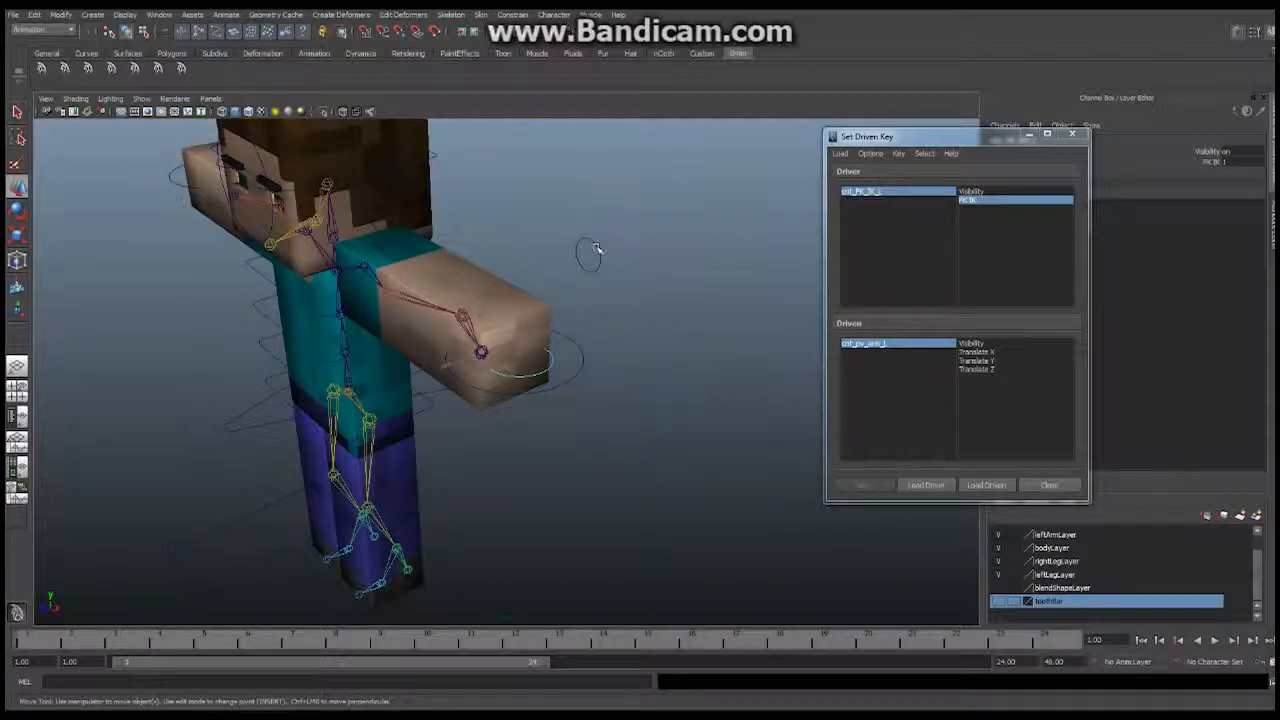
click(978, 345)
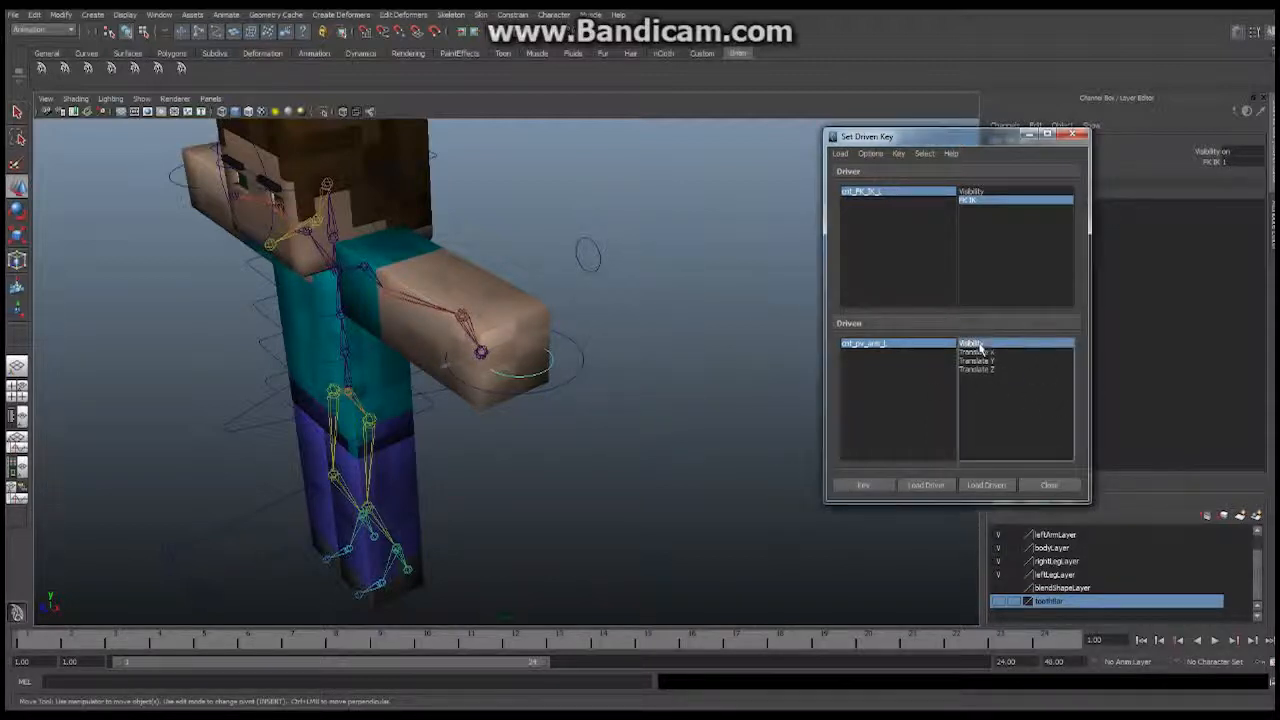
click(873, 483)
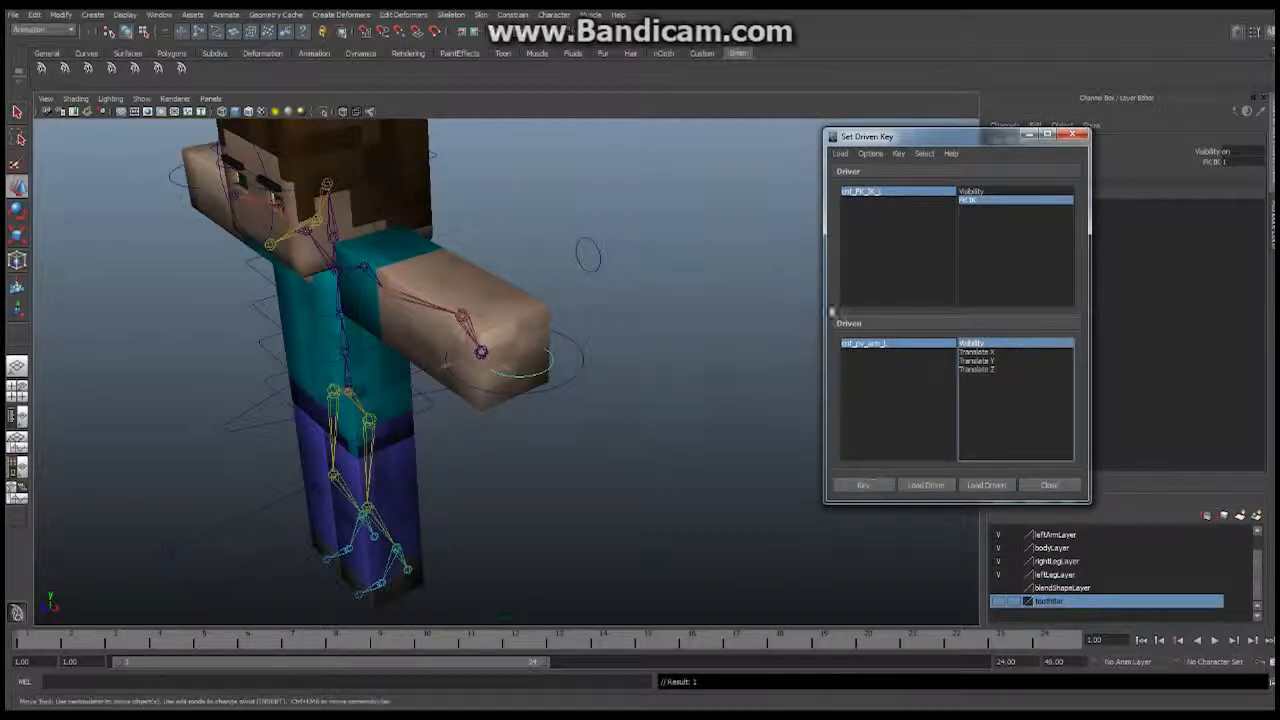
- Set the left arm switch's FK IK to 0 and key the left arm's pole vector control with Visibility off
click(591, 254)
click(548, 364)
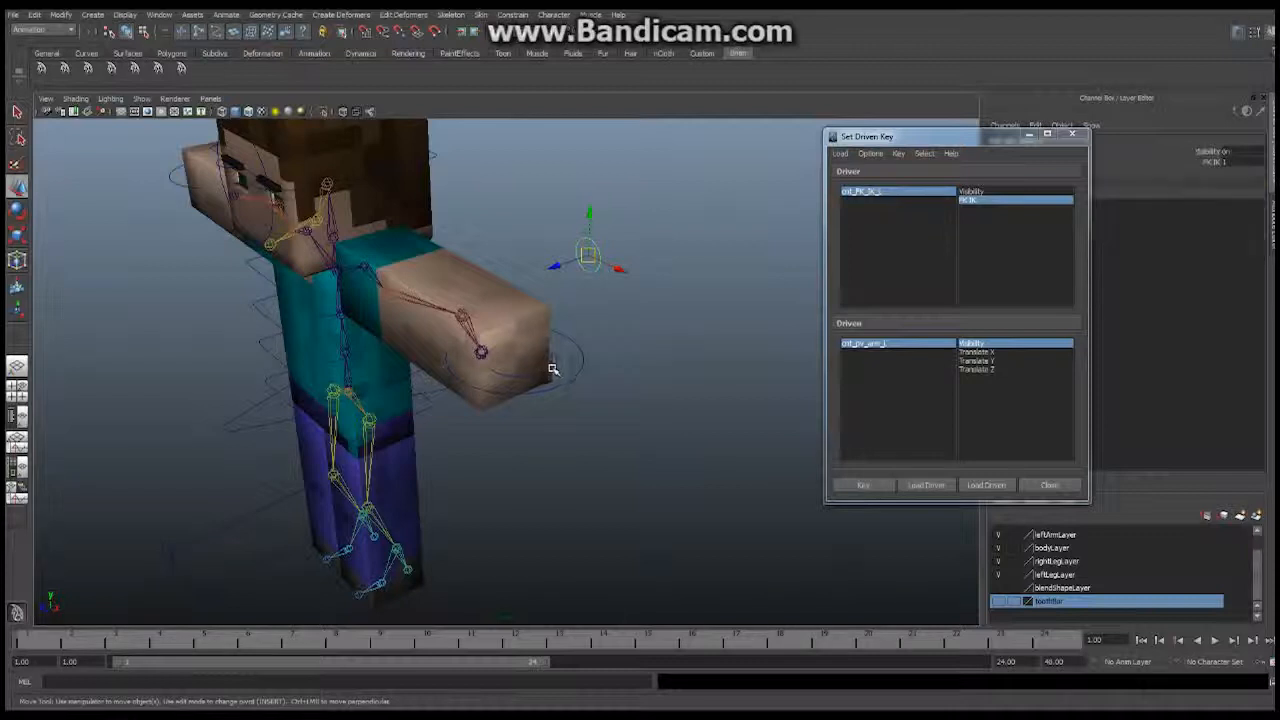
click(1229, 164)
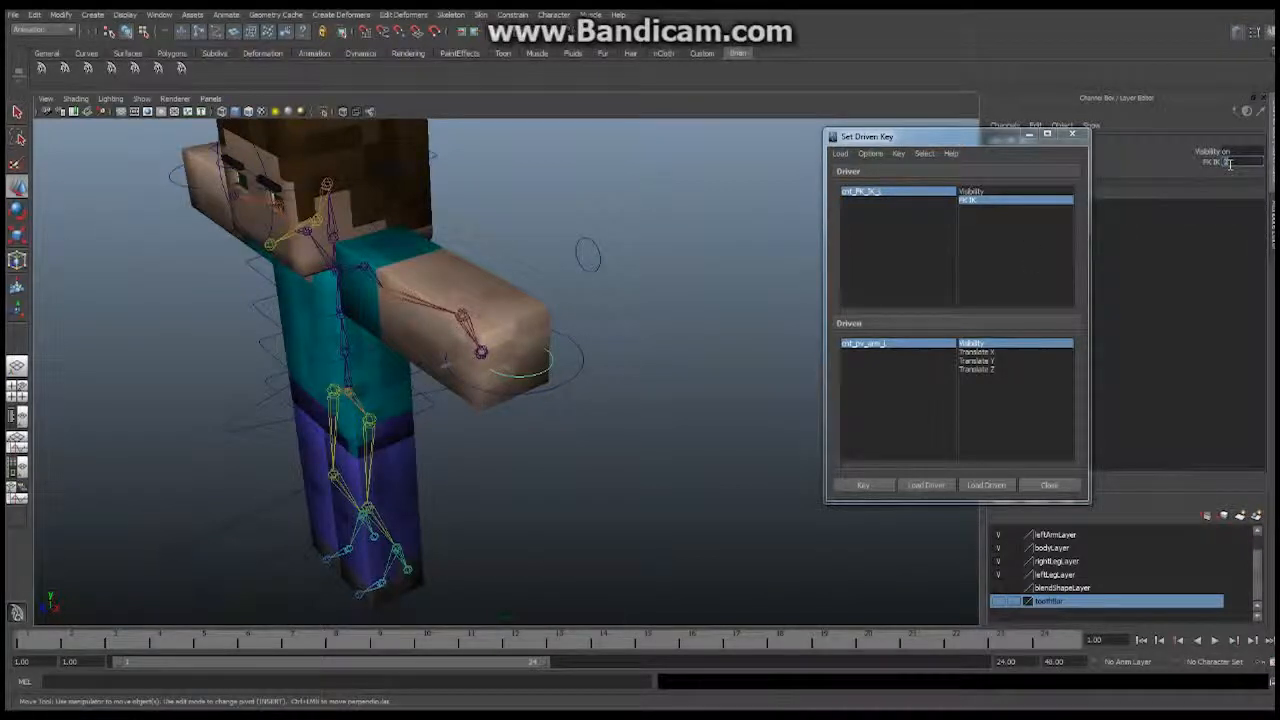
text(0)
key(Return)
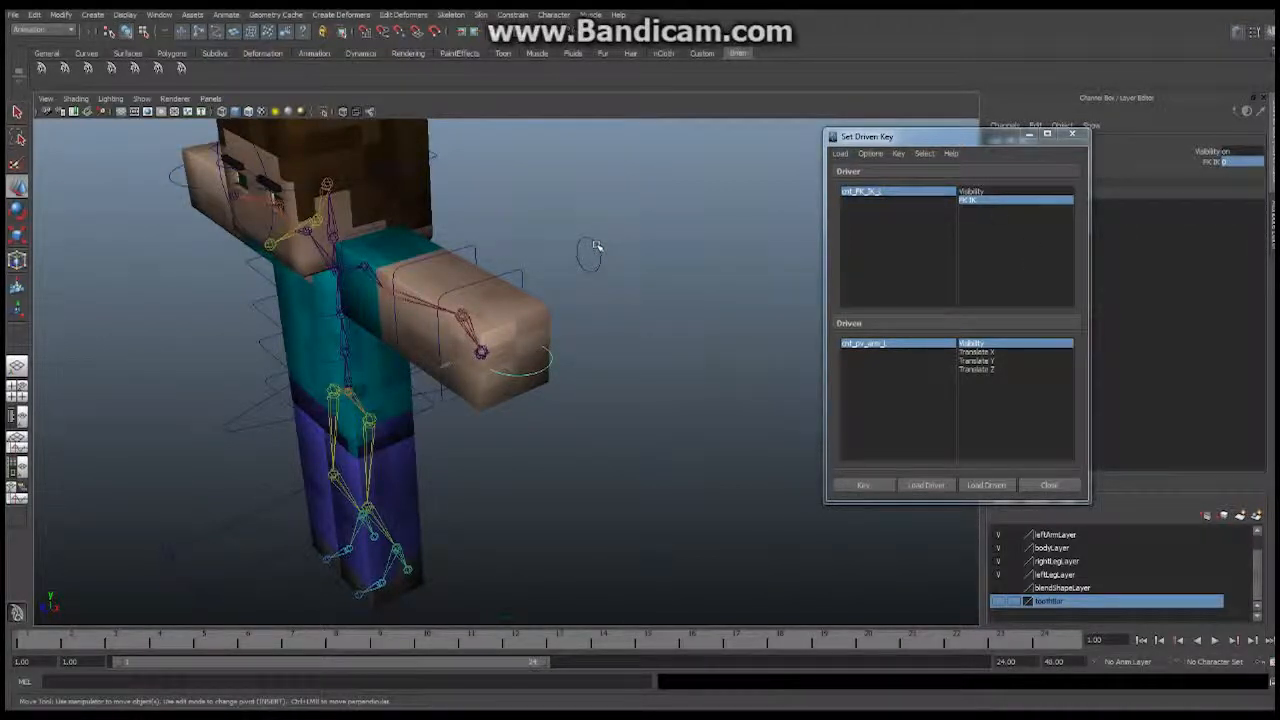
click(590, 252)
double_click(1229, 184)
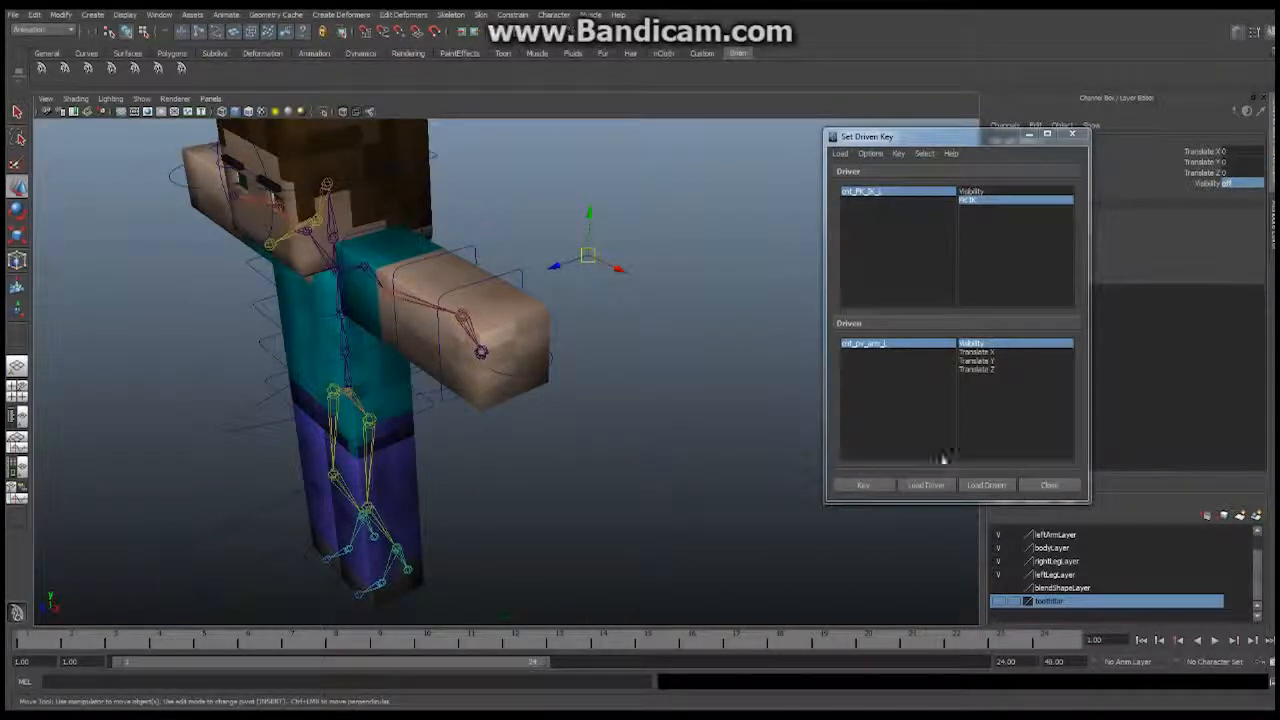
click(863, 485)
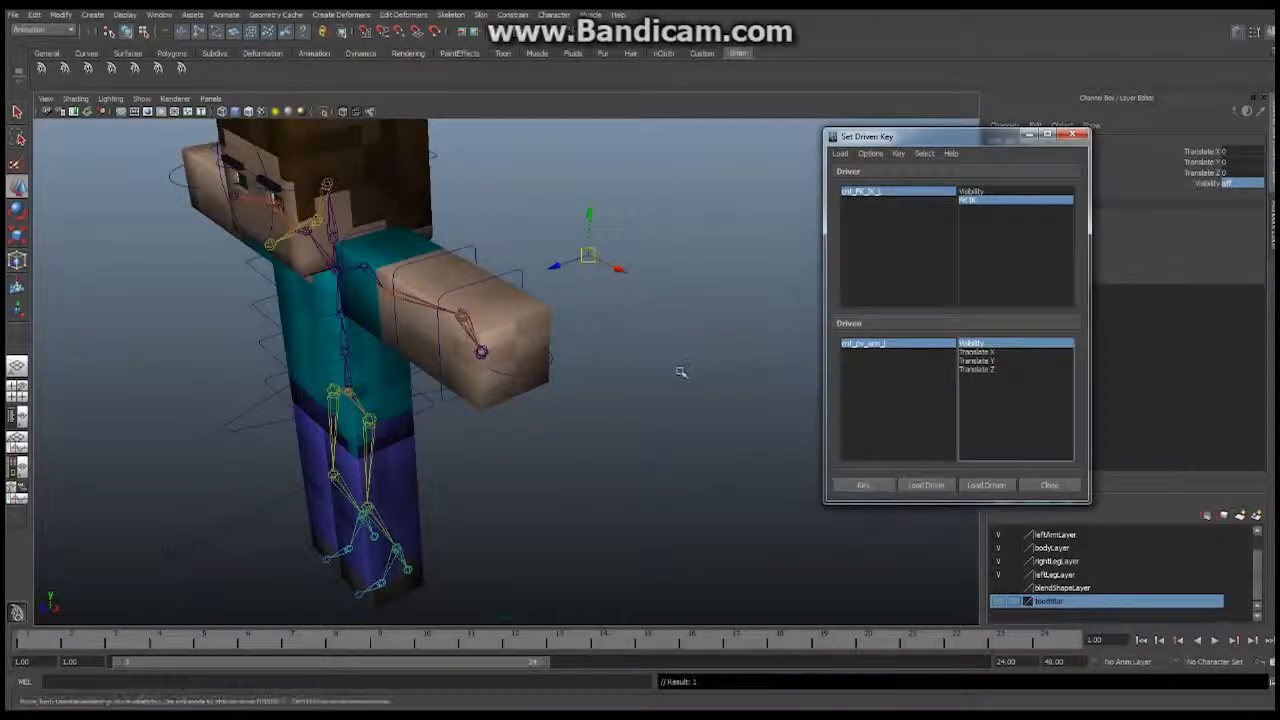
- Scrub the left arm switch's FK IK value to test the visibility of the pole vector, IK hand and FK controls
mouse_move(657, 363)
alt+mouse_down()
mouse_move(630, 360)
mouse_move(648, 360)
alt+mouse_up()
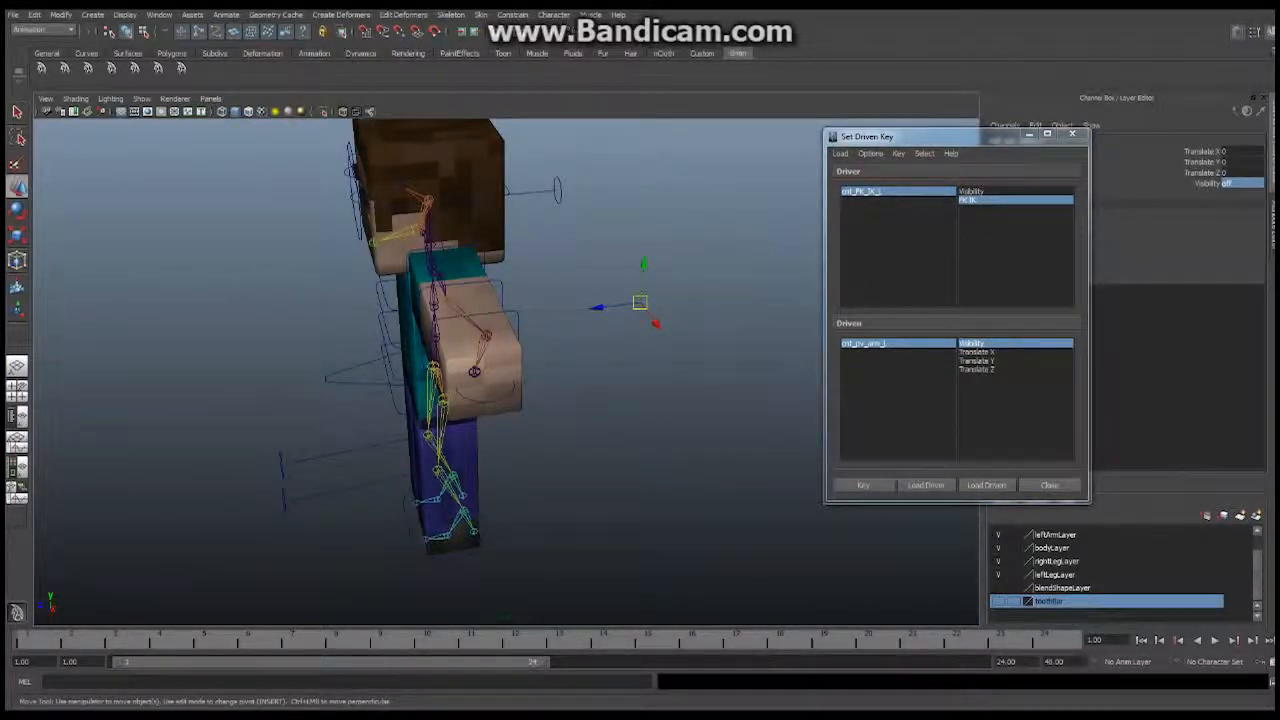
click(512, 397)
alt+drag(495, 342, 600, 348)
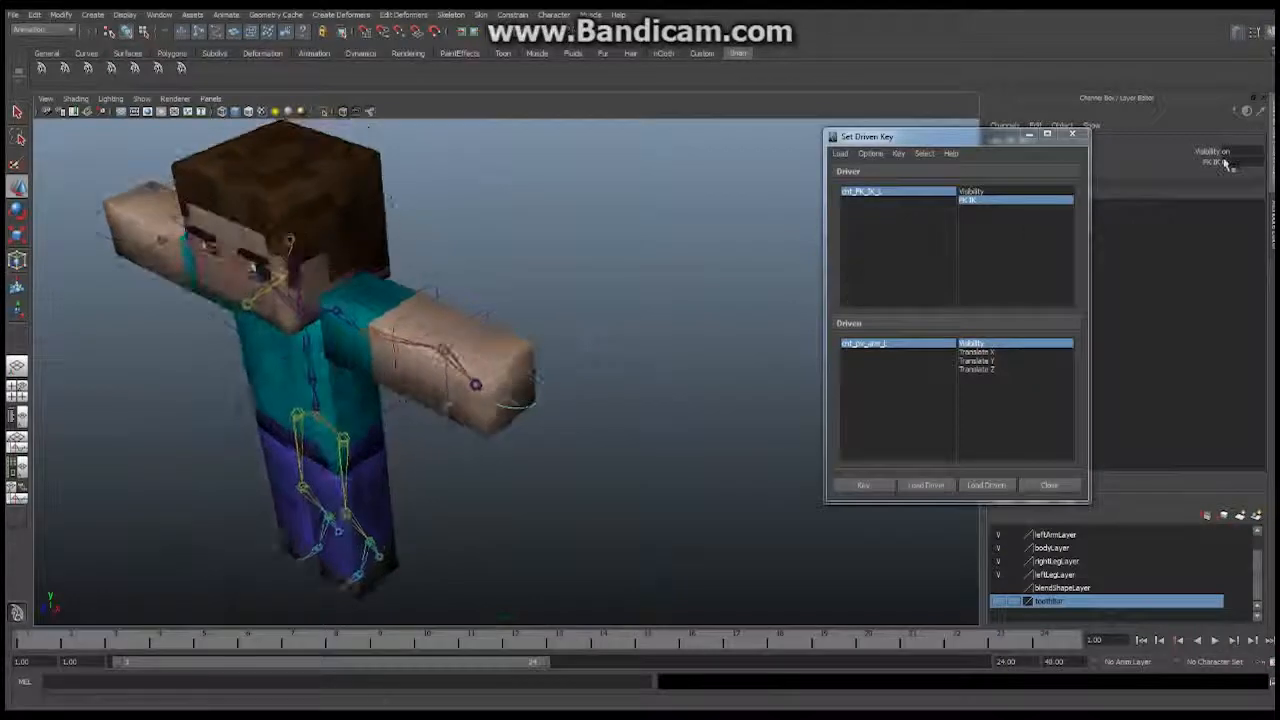
click(1214, 162)
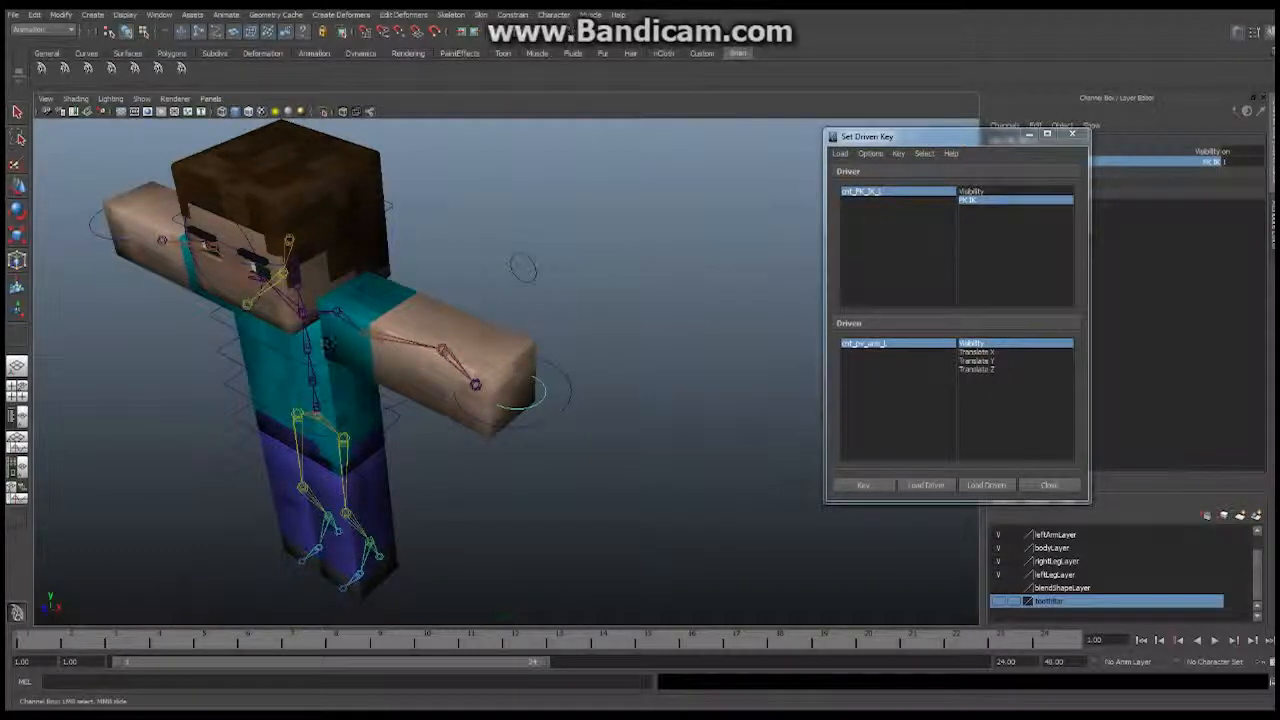
alt+drag(470, 344, 465, 307)
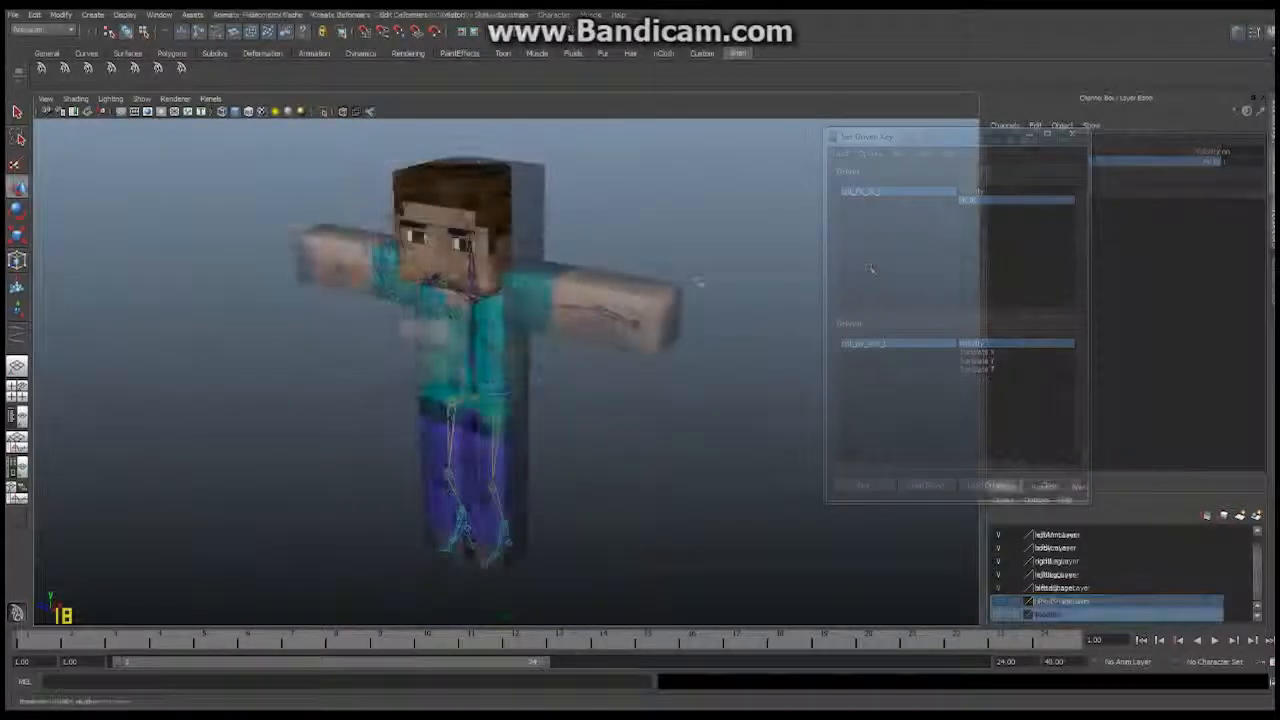
- Examine the character's arm controls from the front, side and back, and inspect the left arm switch's FK IK attribute
alt+drag(750, 294, 626, 334)
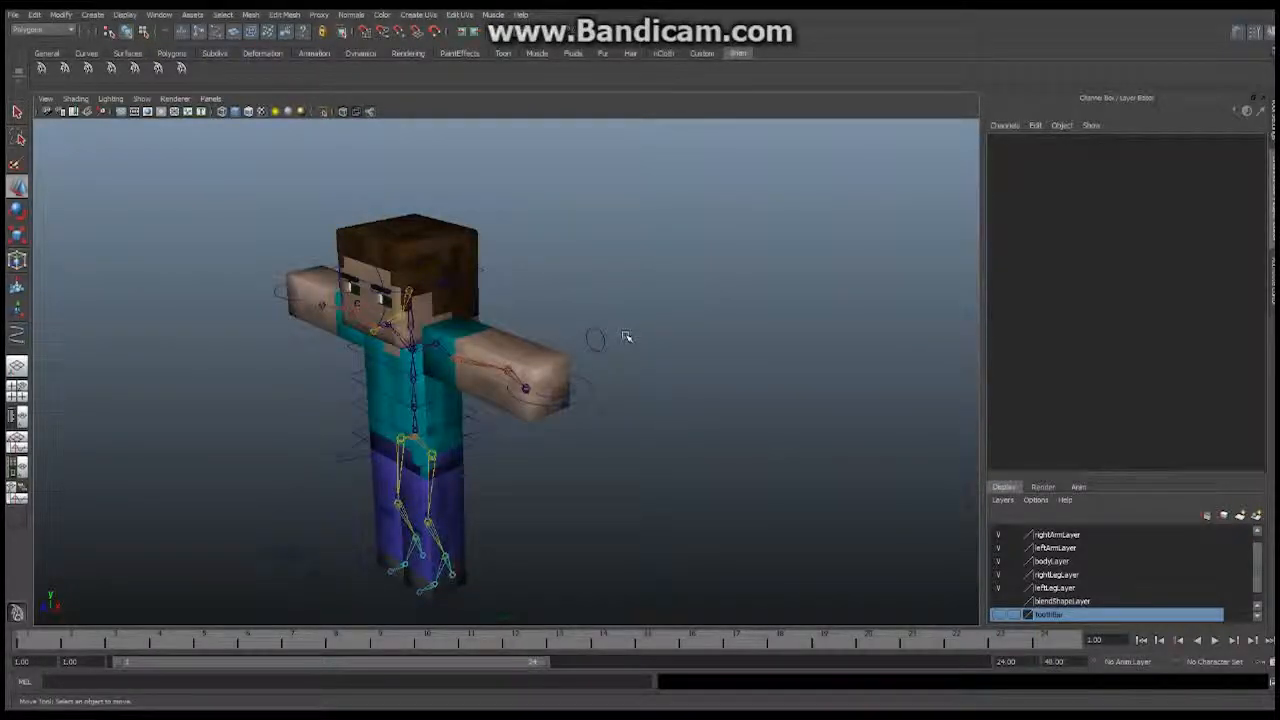
mouse_move(595, 281)
alt+mouse_down()
mouse_move(640, 250)
mouse_move(560, 262)
mouse_move(631, 258)
mouse_move(600, 296)
alt+mouse_up()
scroll(572, 294, up, 3)
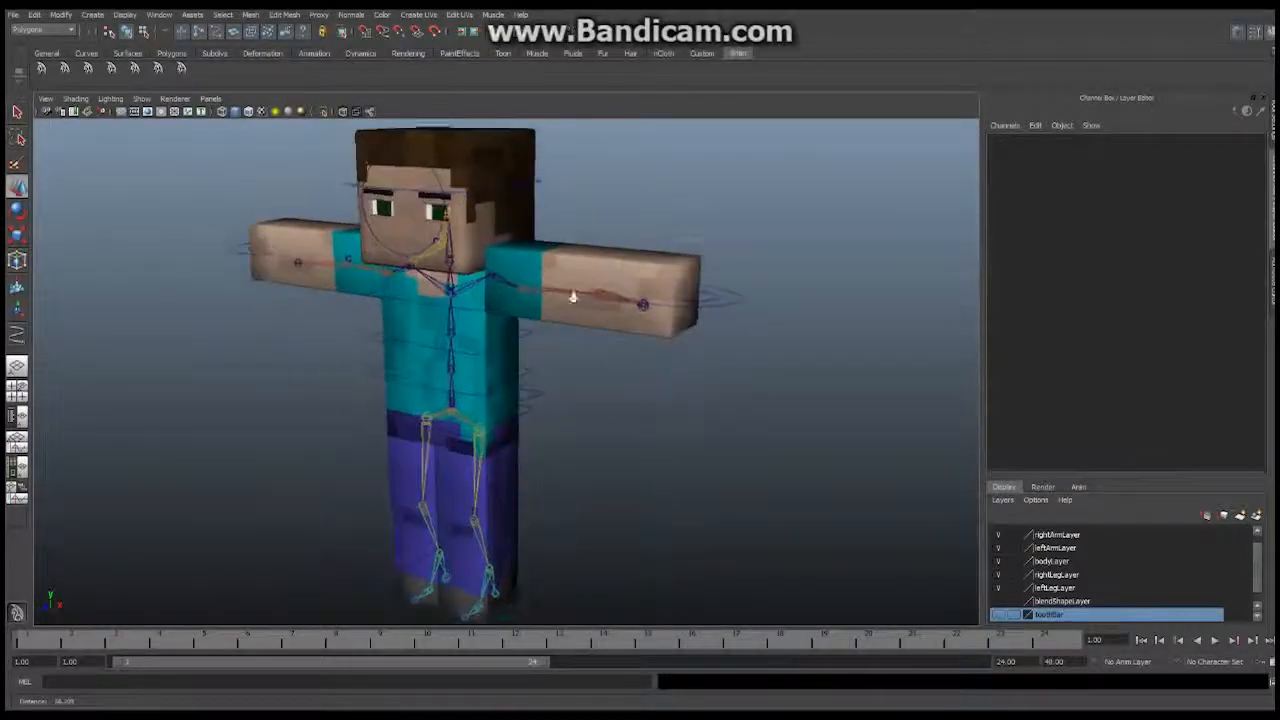
alt+drag(717, 302, 654, 297)
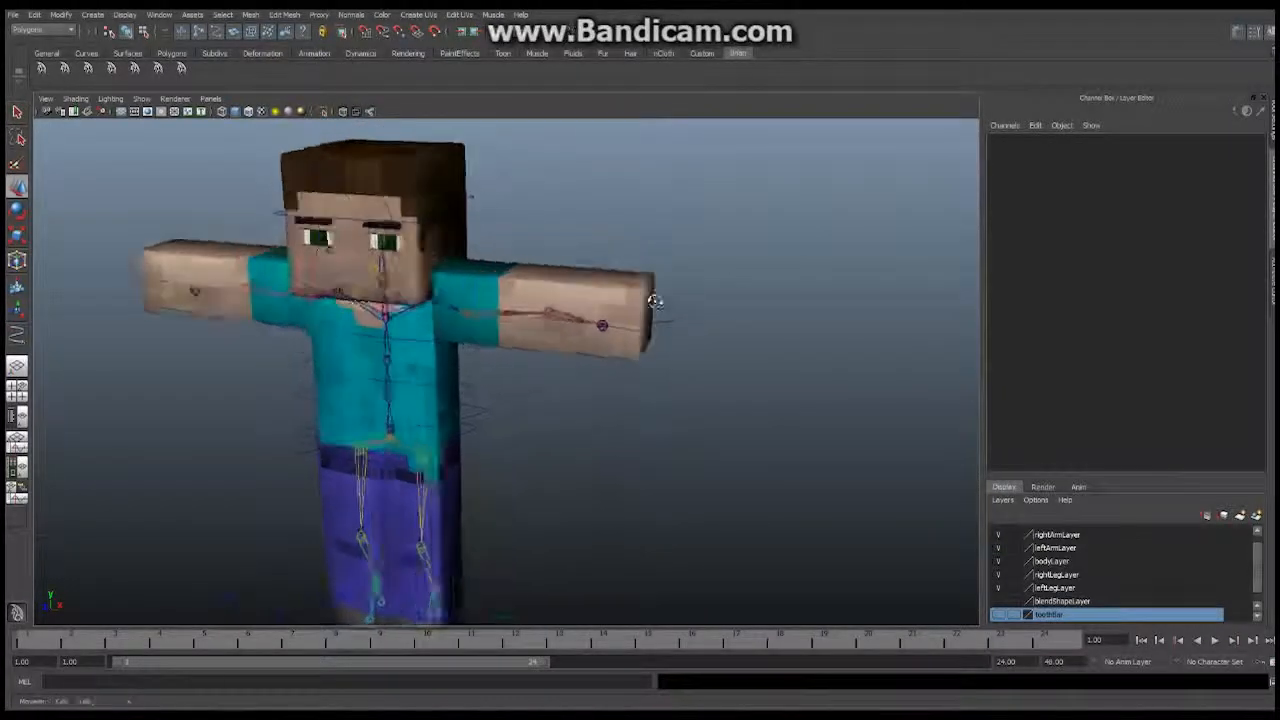
click(677, 318)
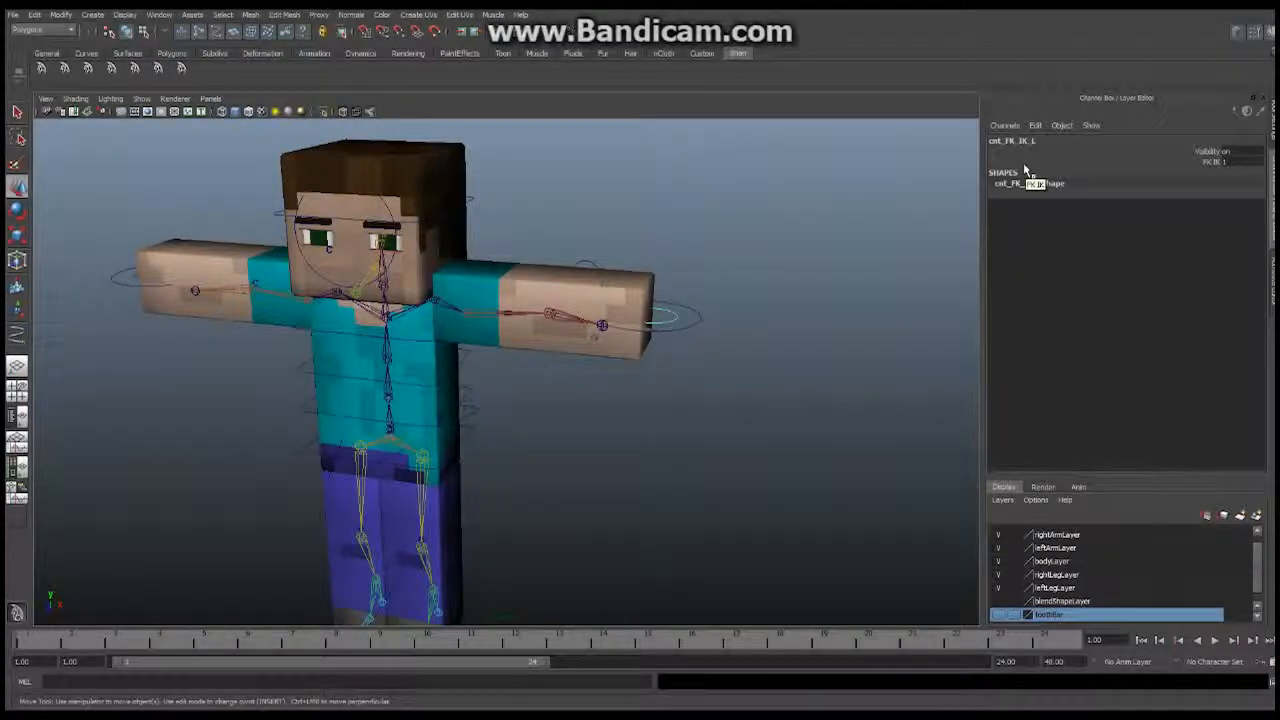
alt+right_drag(791, 329, 465, 343)
alt+drag(465, 343, 331, 338)
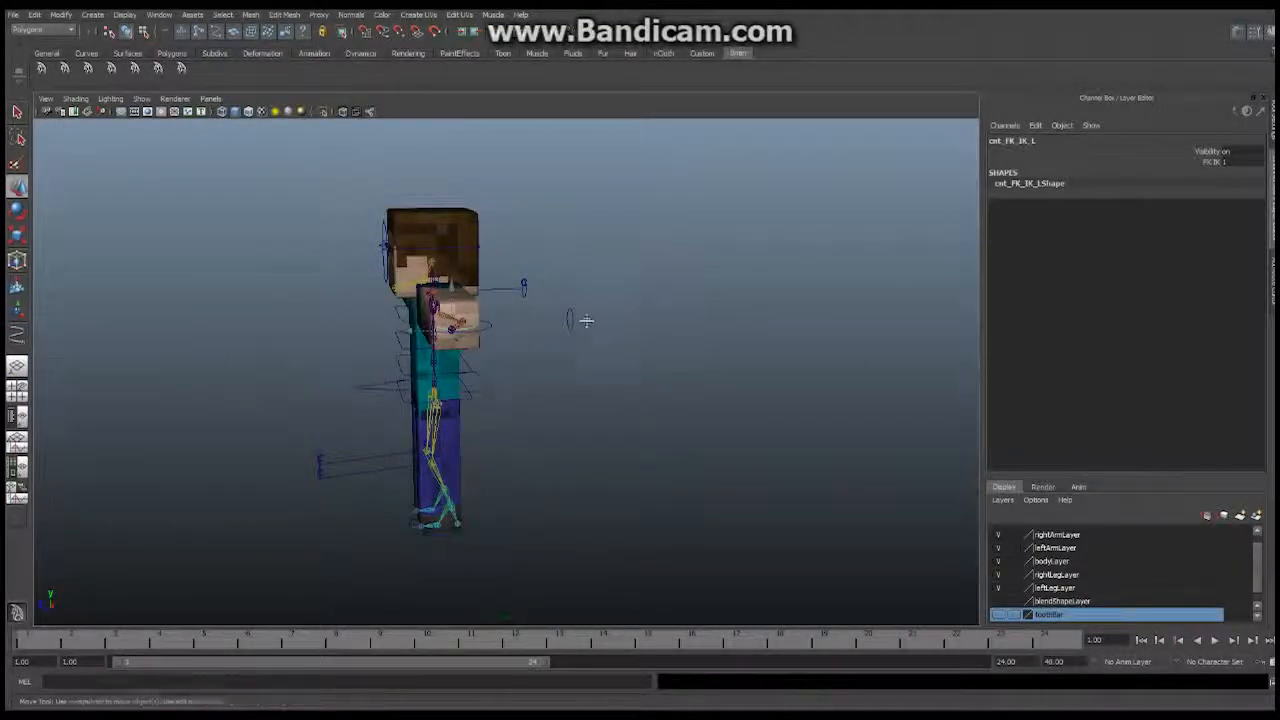
alt+drag(583, 320, 414, 323)
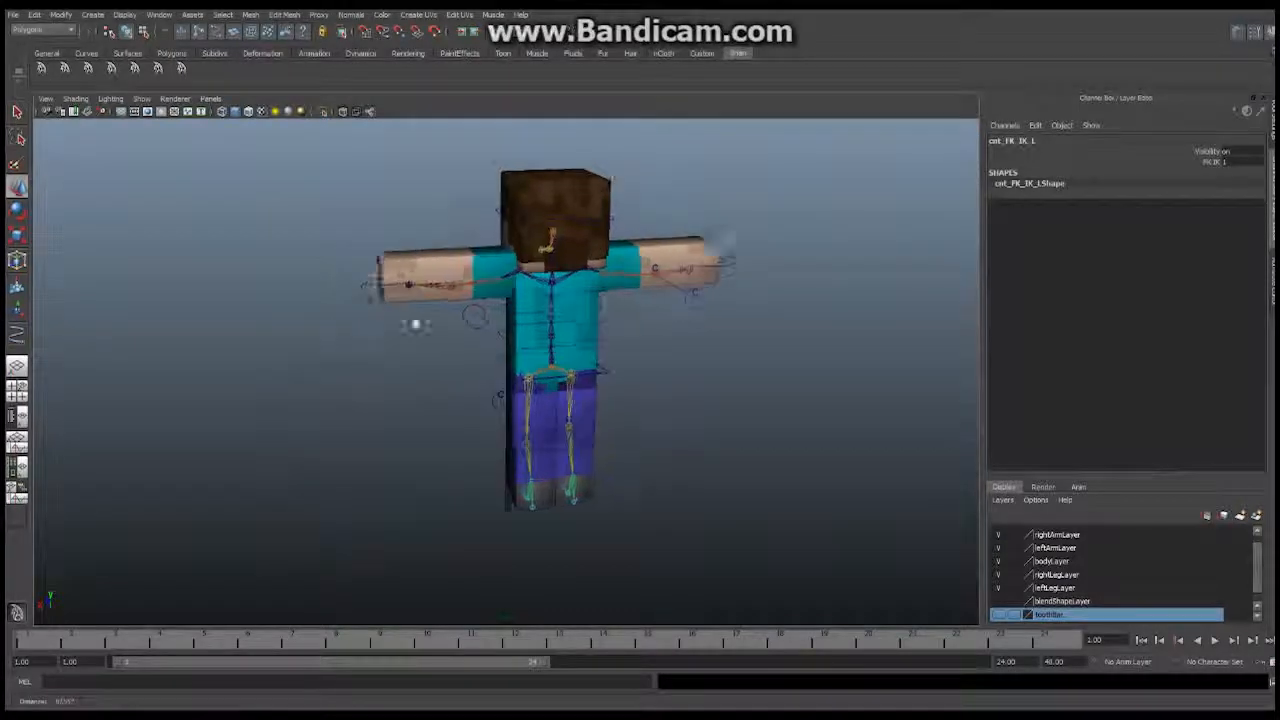
alt+right_drag(414, 323, 530, 305)
alt+drag(530, 305, 551, 312)
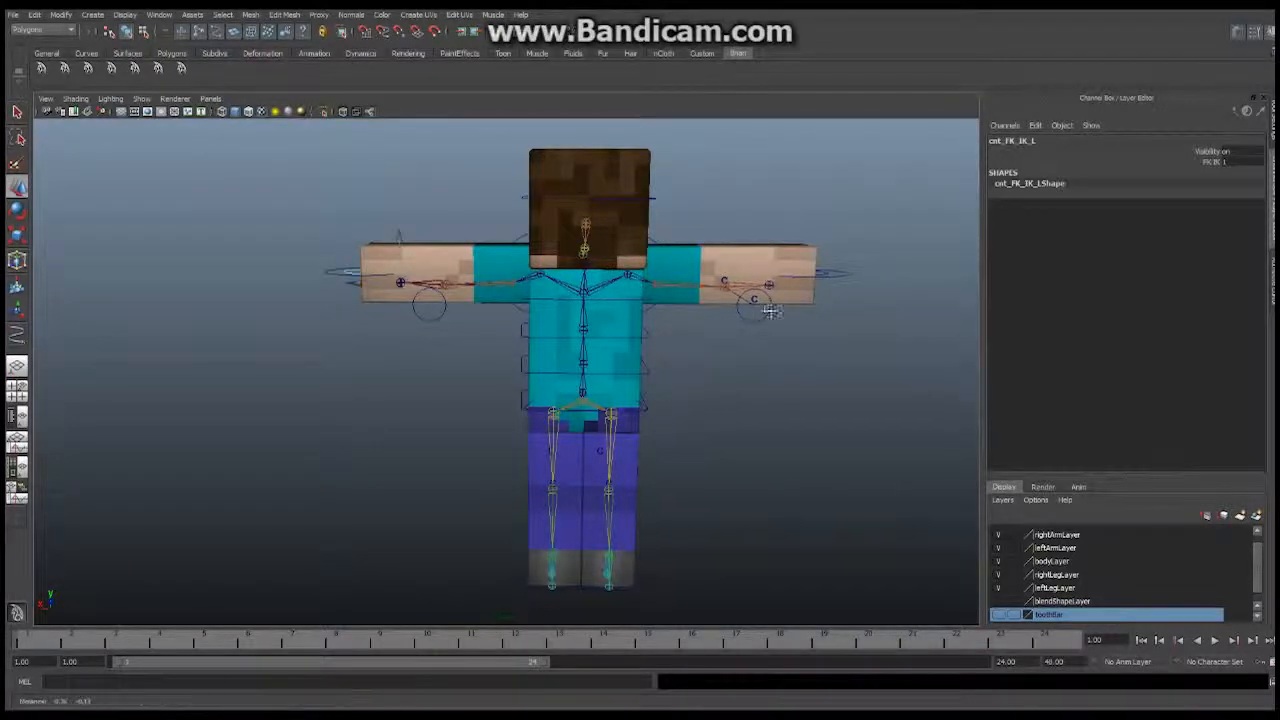
alt+right_drag(770, 310, 672, 328)
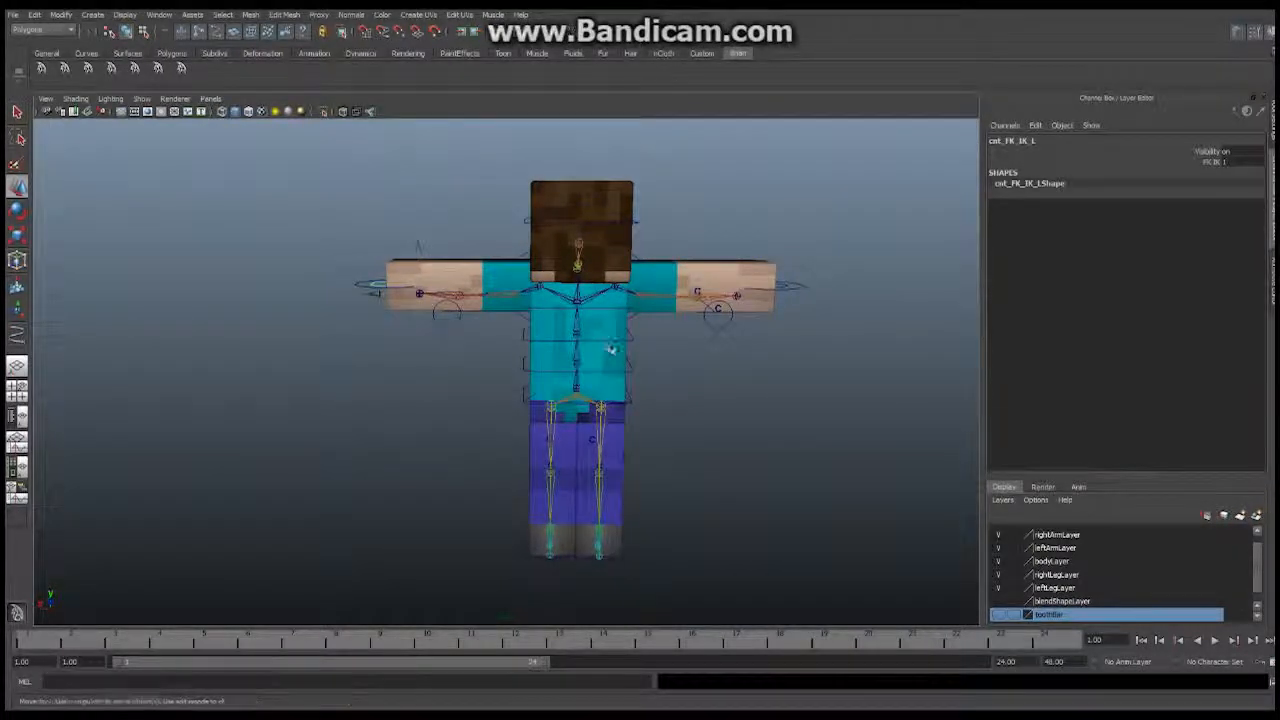
alt+drag(600, 346, 654, 346)
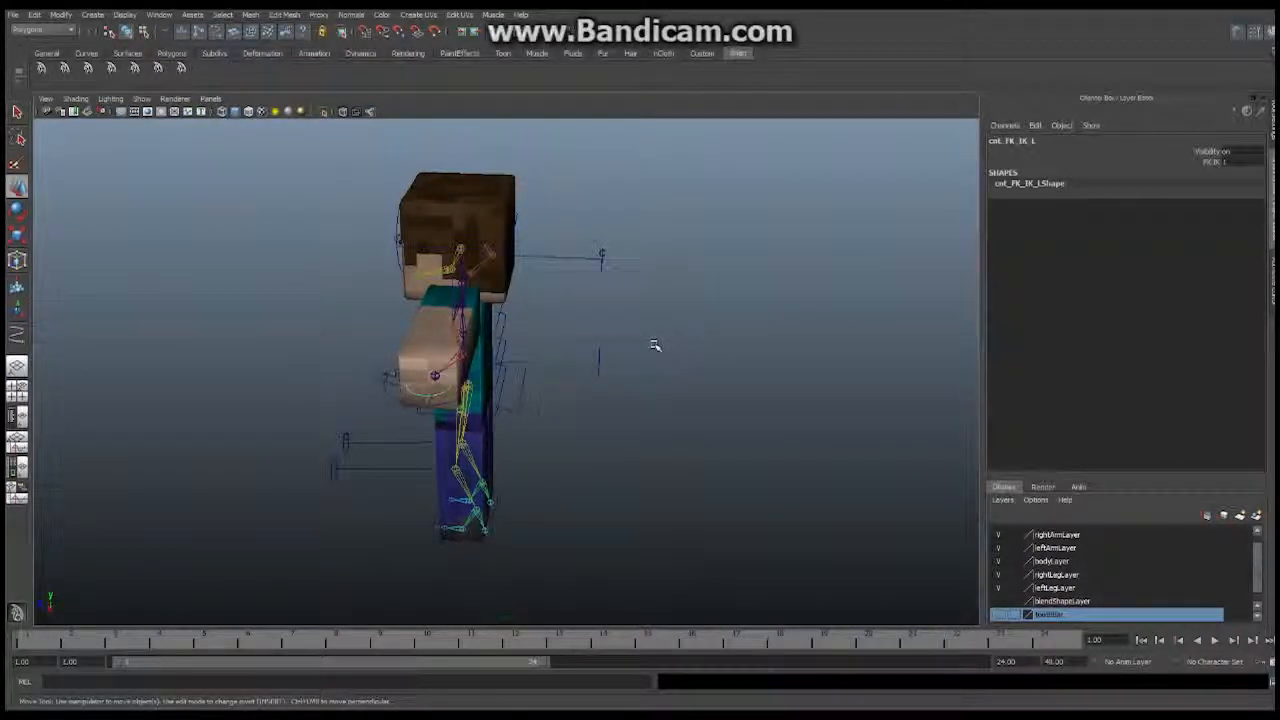
alt+drag(643, 346, 657, 366)
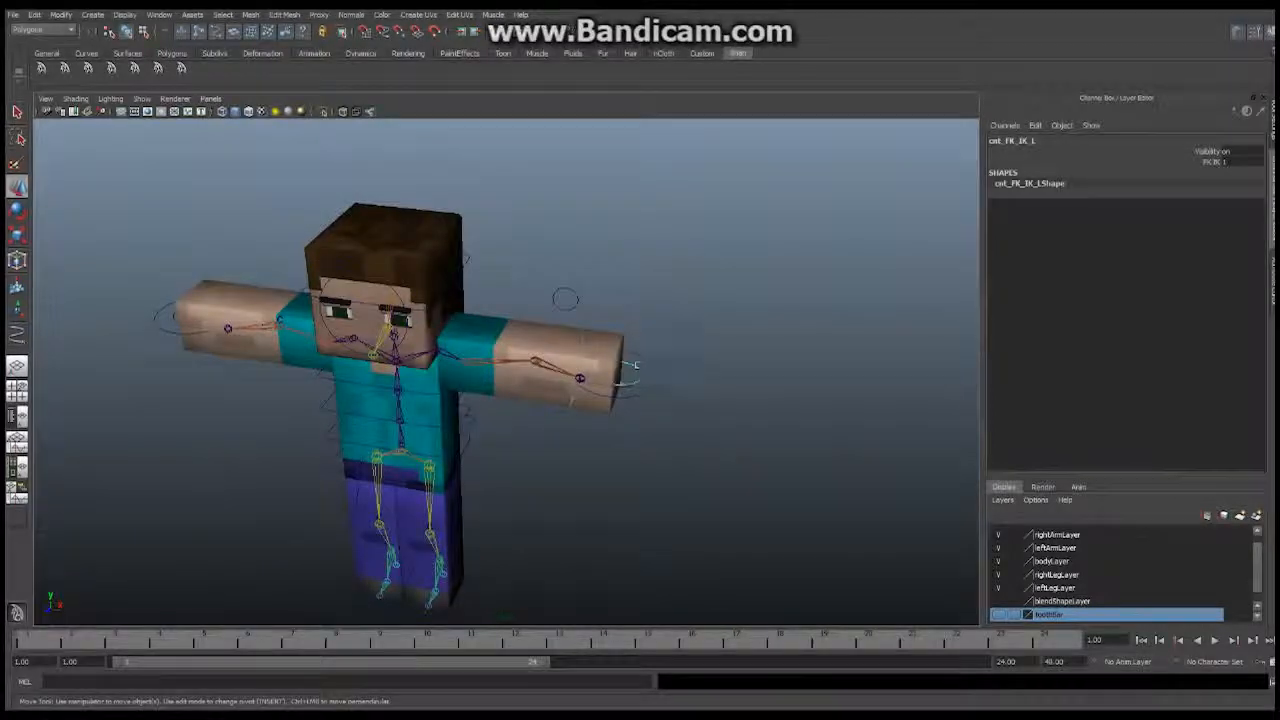
- Scrub FK IK on the left arm switch again and check the left arm's controls from the side
click(1216, 162)
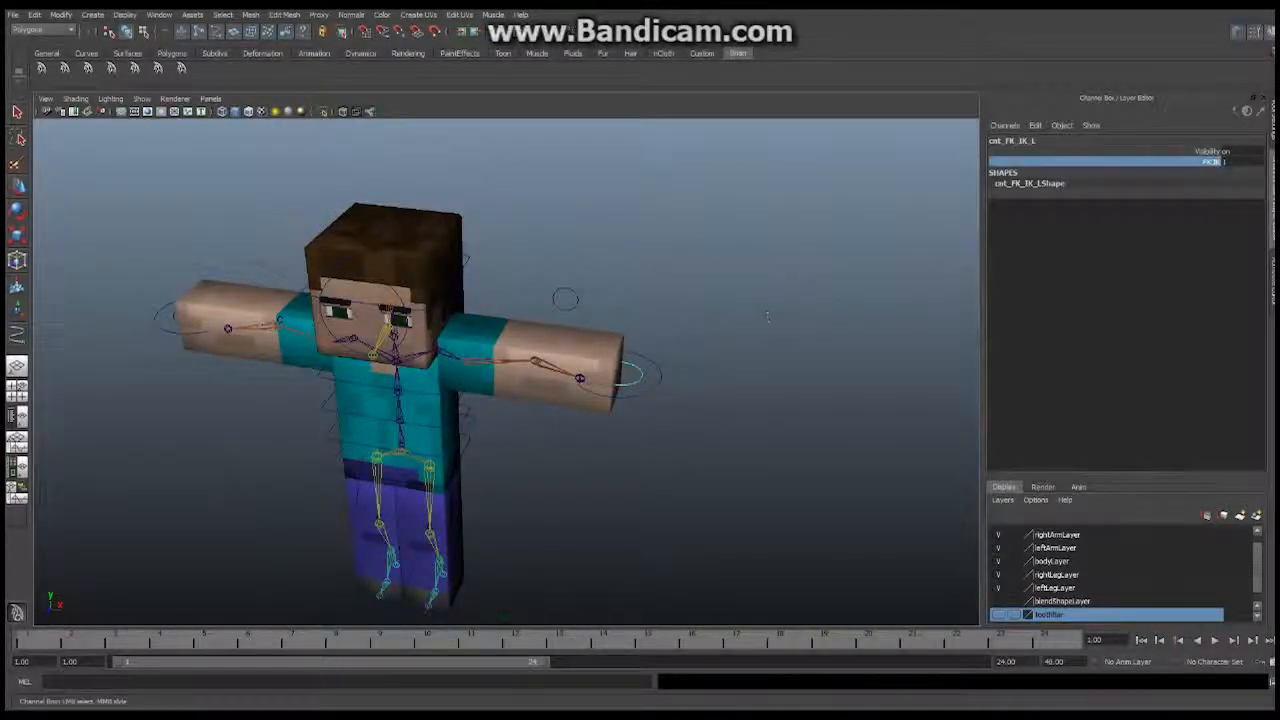
middle_drag(736, 304, 668, 302)
alt+drag(710, 357, 533, 320)
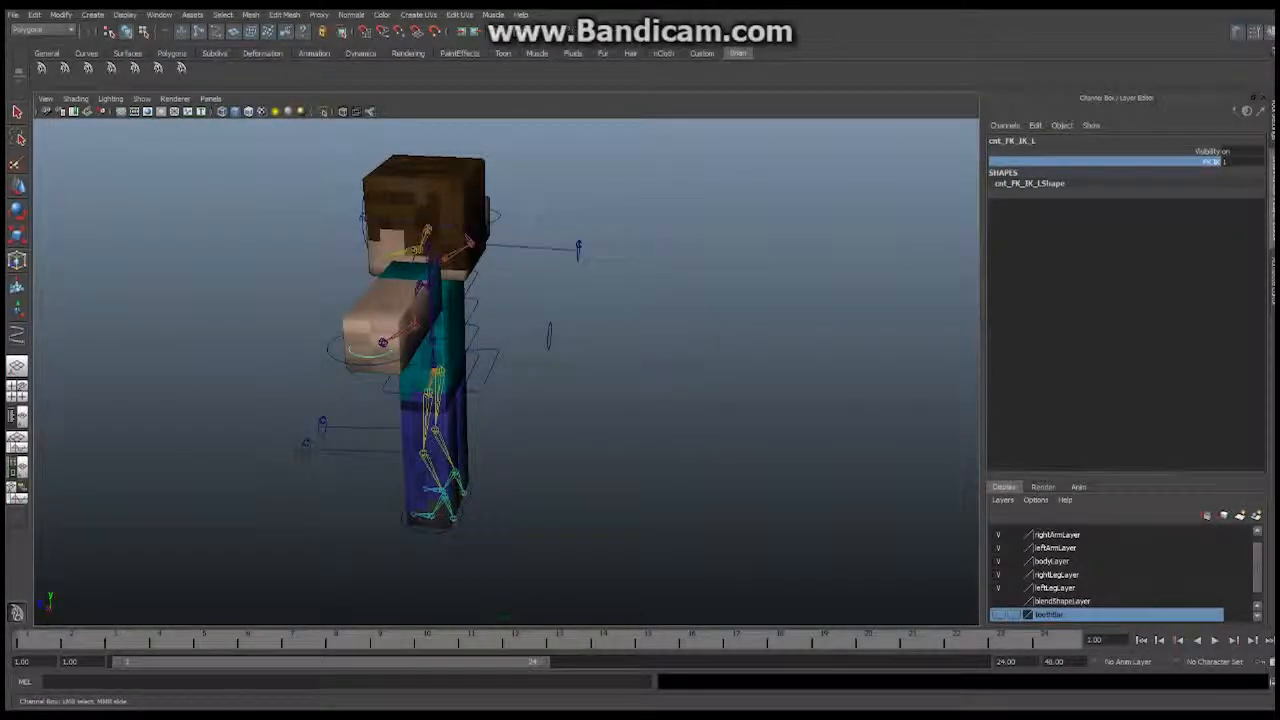
mouse_move(613, 301)
alt+mouse_down()
mouse_move(719, 295)
mouse_move(658, 313)
mouse_move(655, 293)
mouse_move(614, 299)
mouse_move(593, 314)
alt+mouse_up()
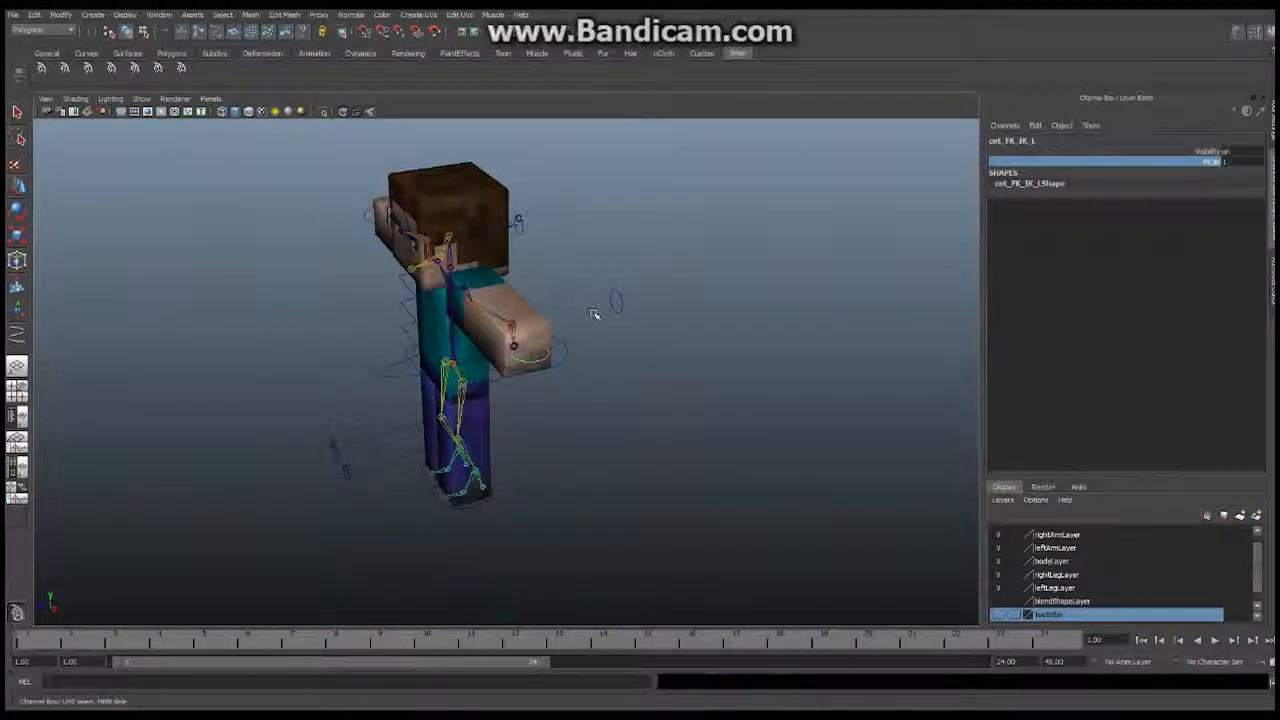